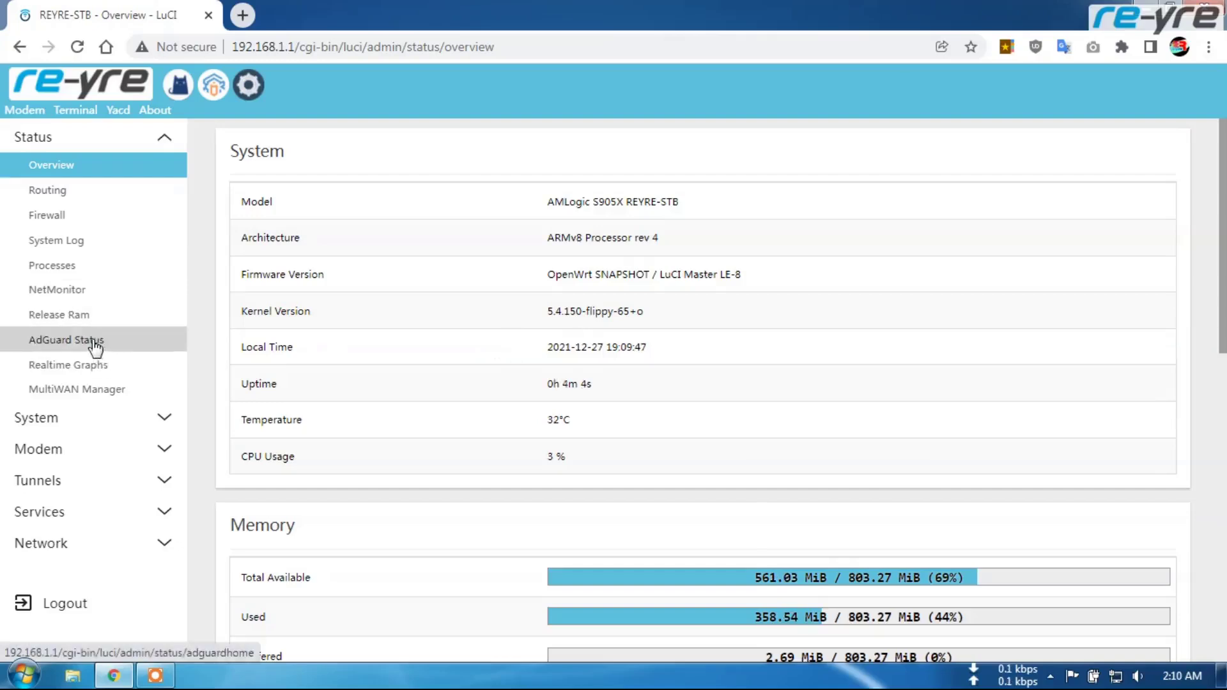
# - Open the AdGuard Home service's base settings to check its running status
pyautogui.click(170, 515)
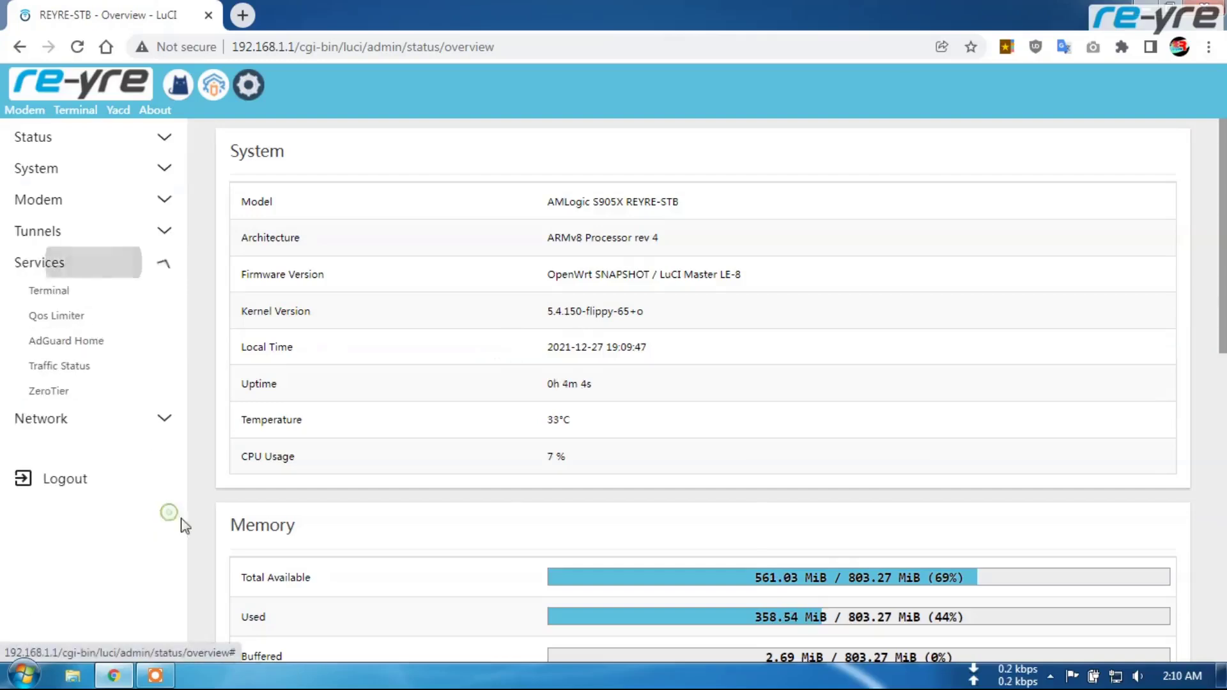
pyautogui.click(83, 342)
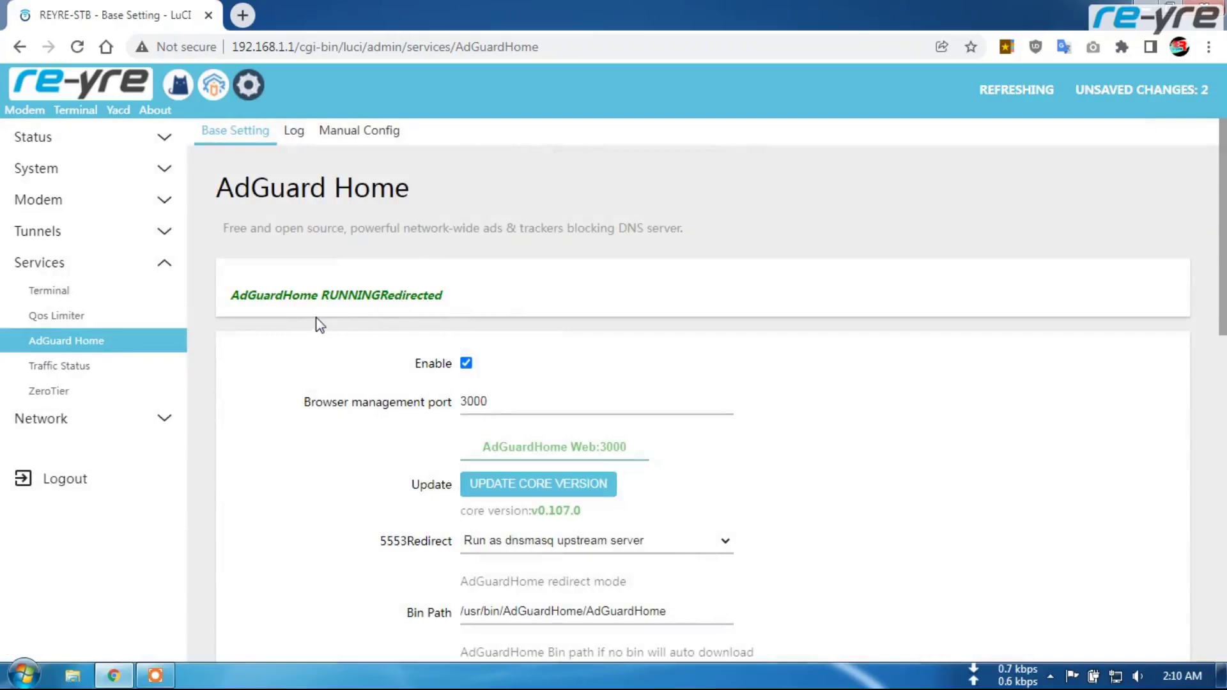
# - Filter the system's installed software packages by "adguard"
pyautogui.click(163, 169)
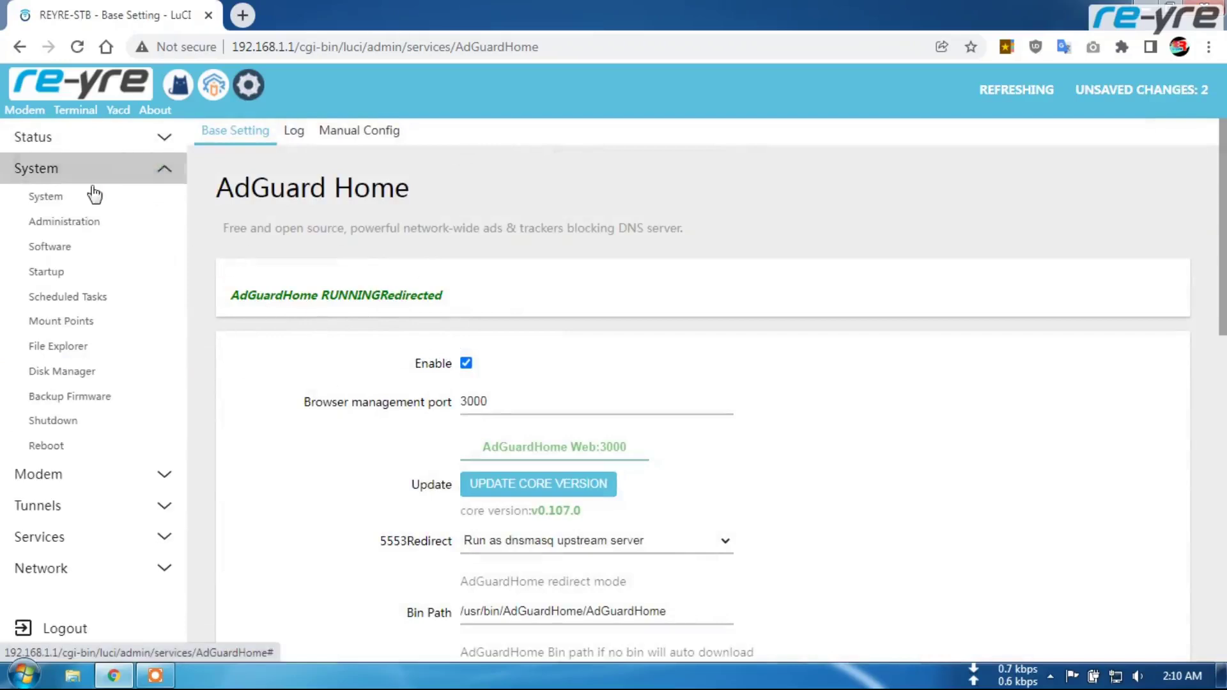
pyautogui.click(85, 250)
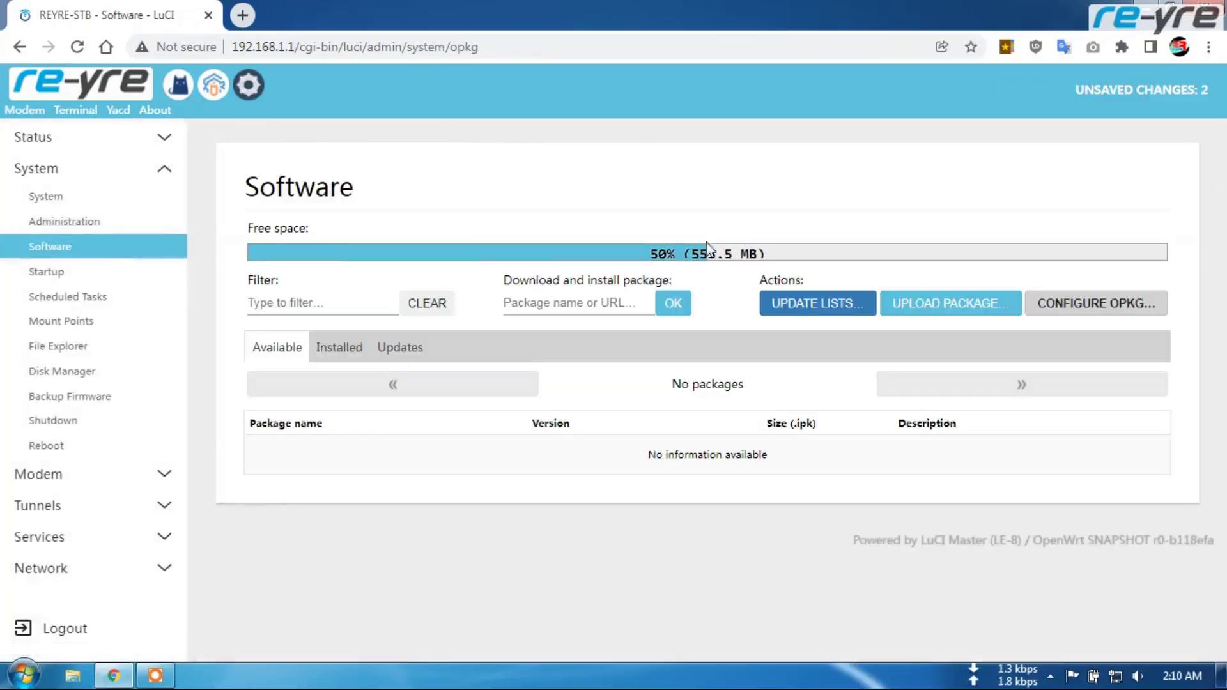
pyautogui.click(350, 305)
pyautogui.write('ad')
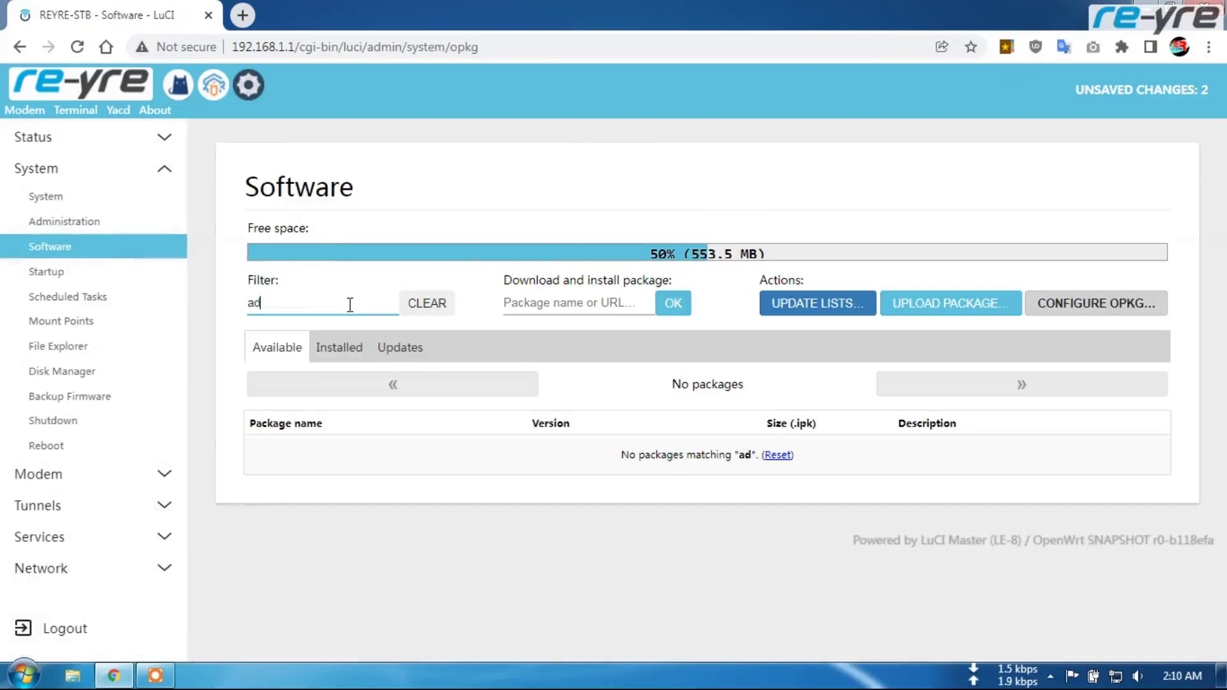
pyautogui.write('guard')
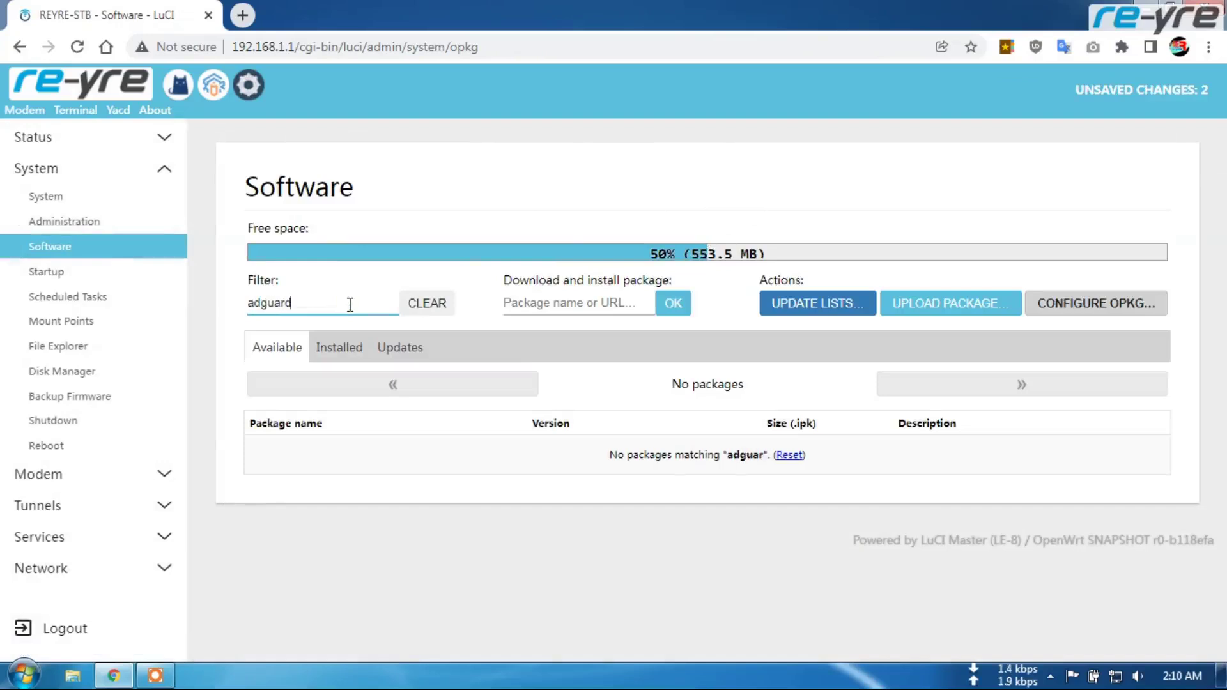
pyautogui.click(351, 350)
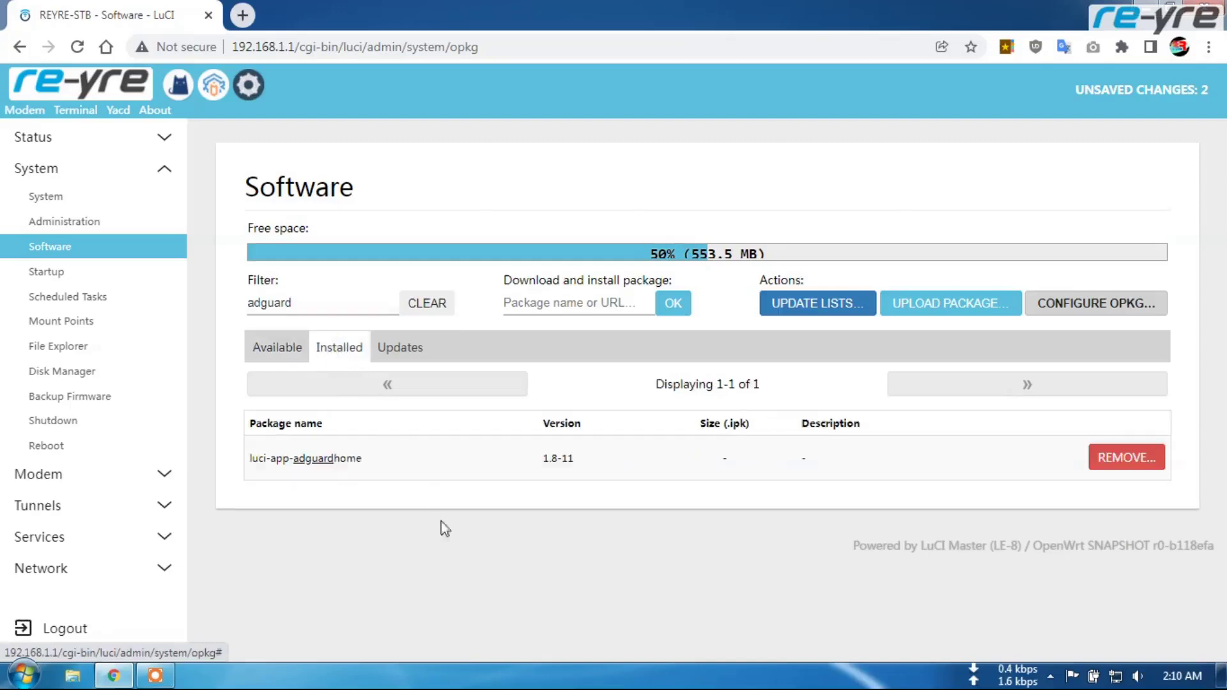
# - Remove the luci-app-adguardhome package together with its unused dependencies and dismiss the package manager report
pyautogui.moveTo(252, 462); pyautogui.dragTo(368, 462)
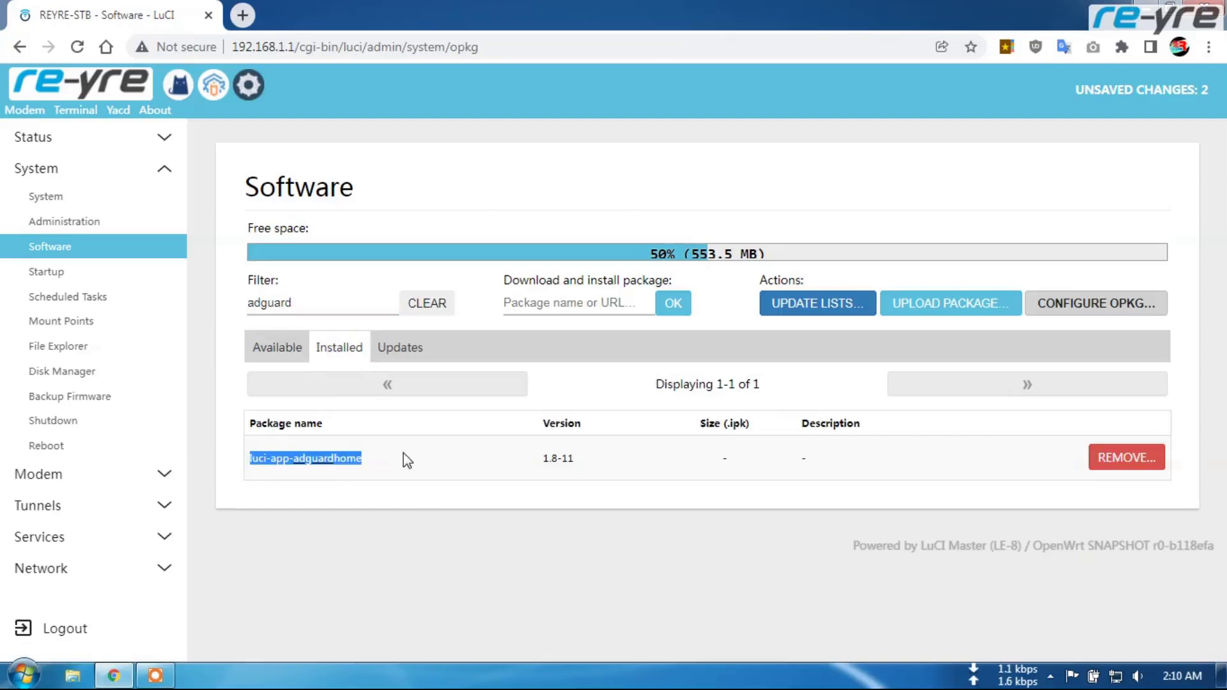
pyautogui.click(1115, 458)
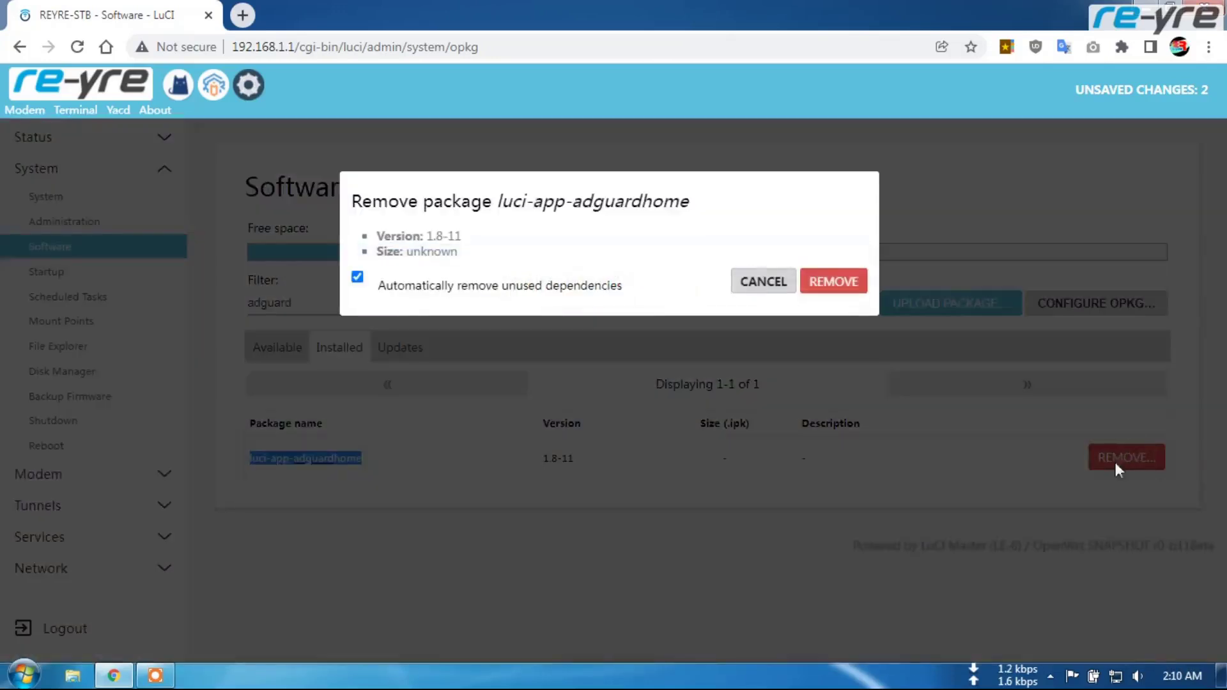
pyautogui.click(843, 286)
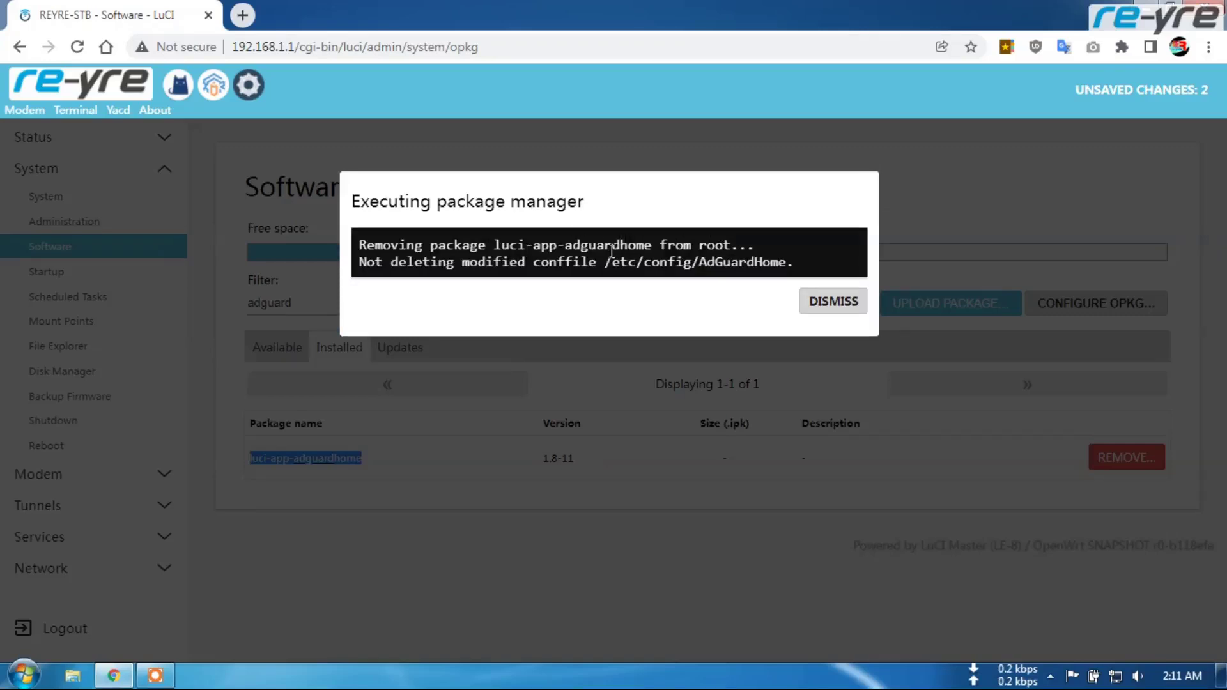
pyautogui.click(826, 306)
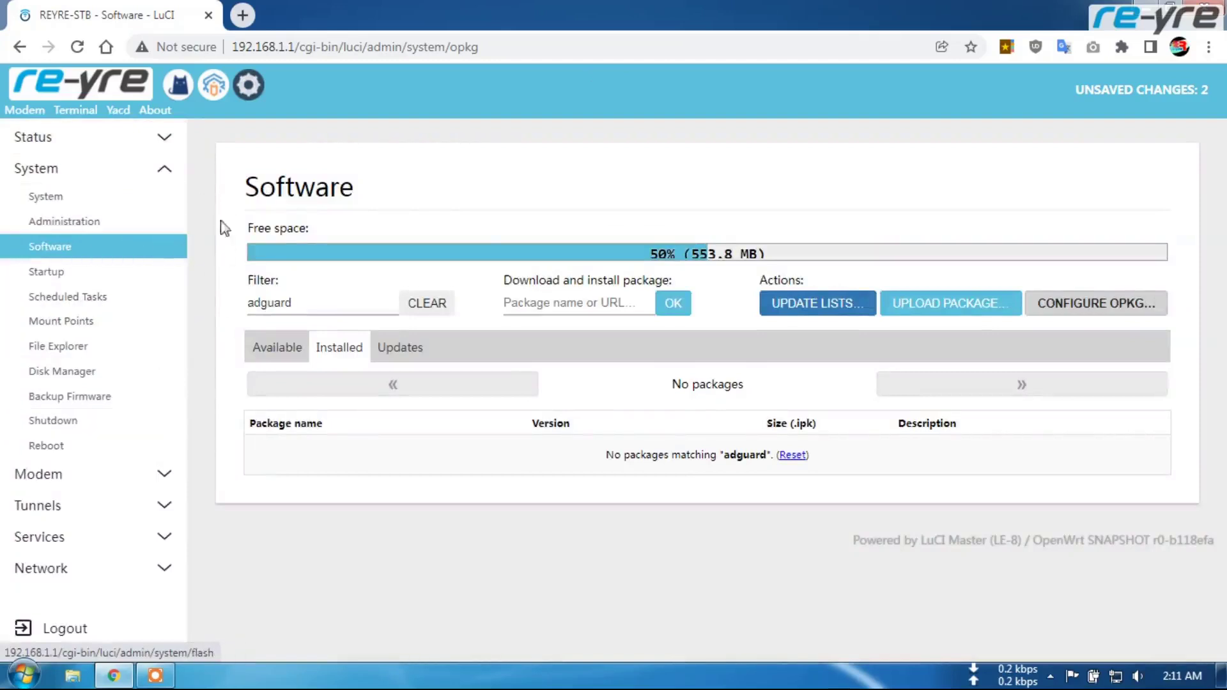
# - Delete the AdGuardHome file from the /etc/config folder in the File Explorer and reload that folder
pyautogui.click(67, 349)
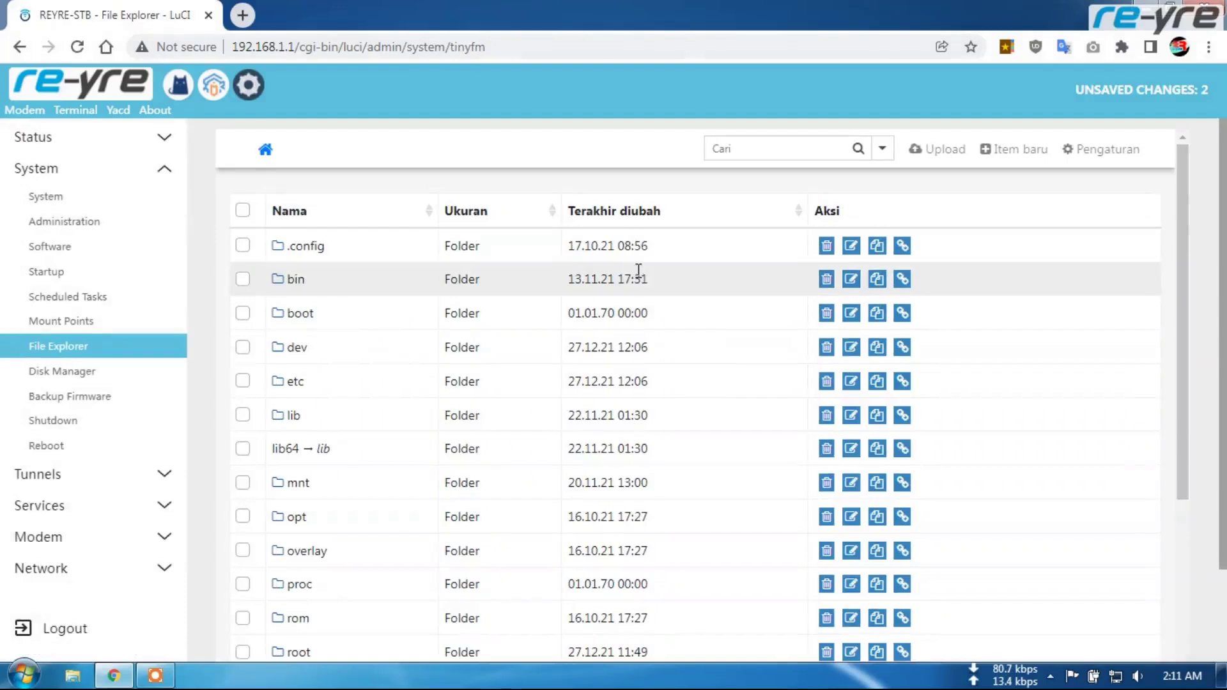
pyautogui.click(296, 382)
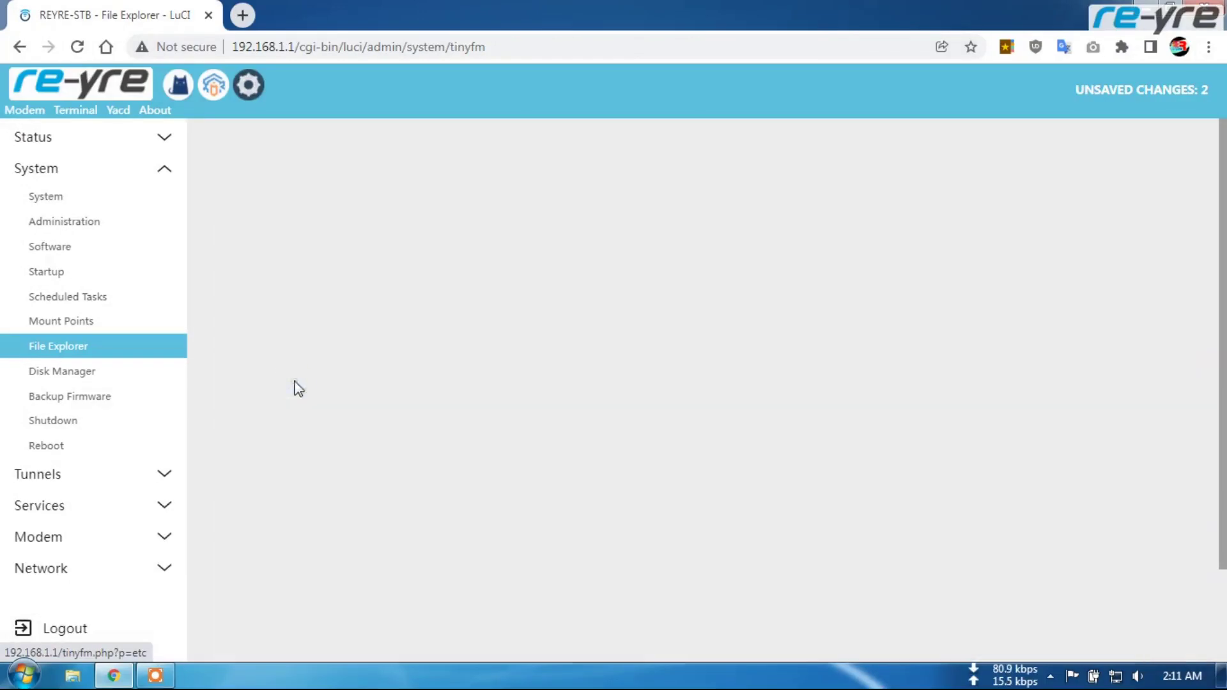
pyautogui.scroll(-3, 519, 295)
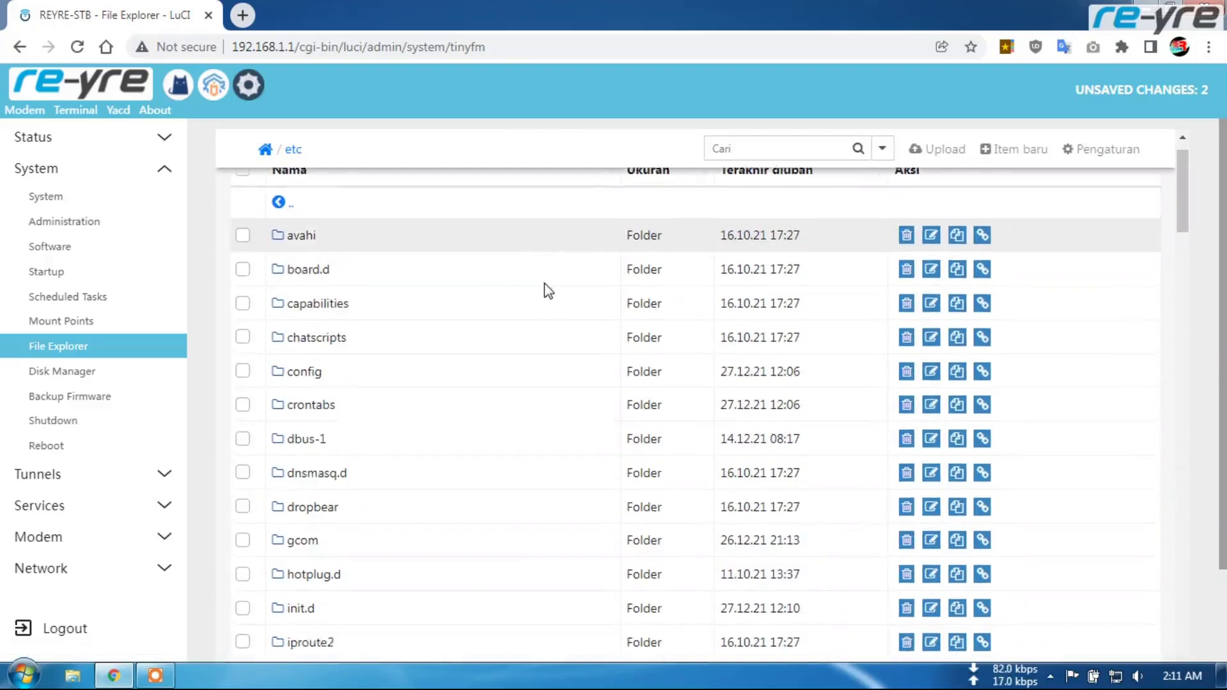
pyautogui.scroll(1, 547, 292)
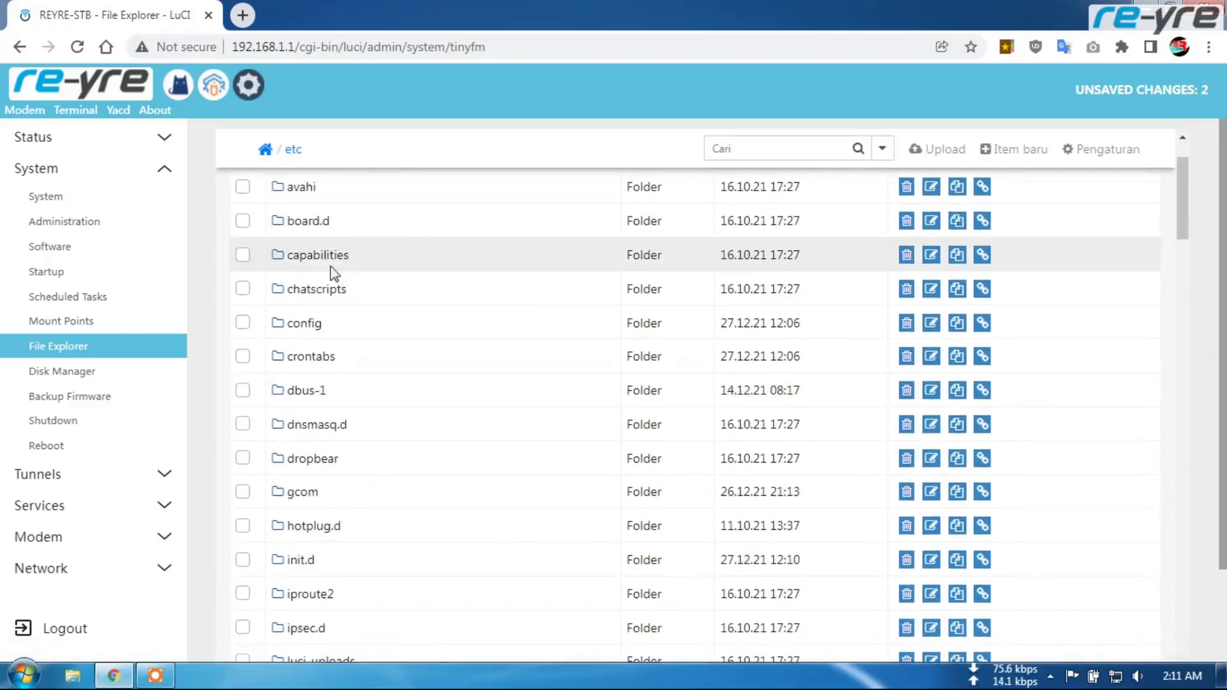
pyautogui.click(310, 324)
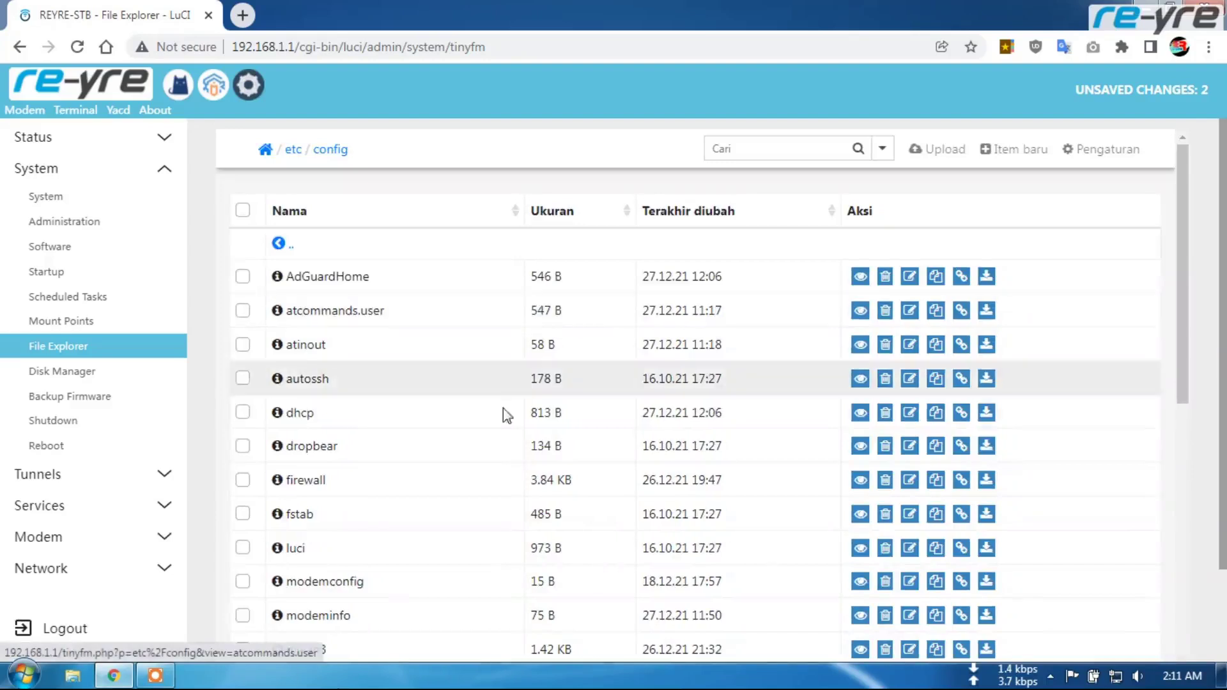
pyautogui.click(243, 277)
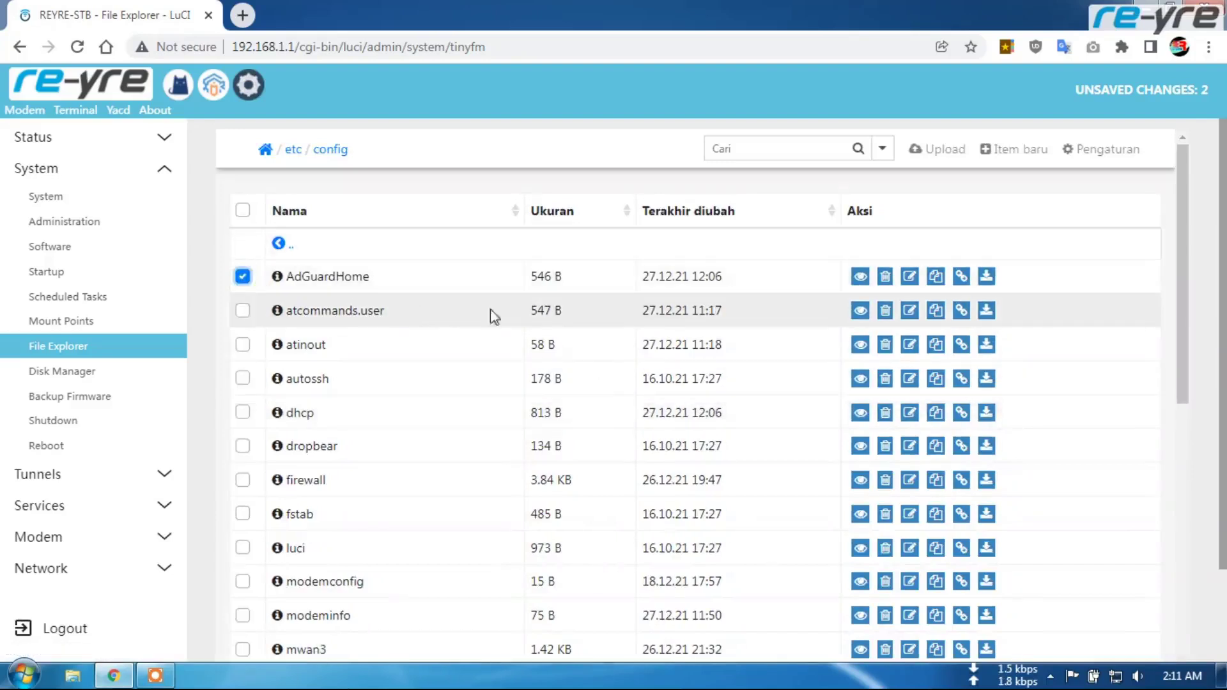
pyautogui.click(885, 280)
pyautogui.click(702, 179)
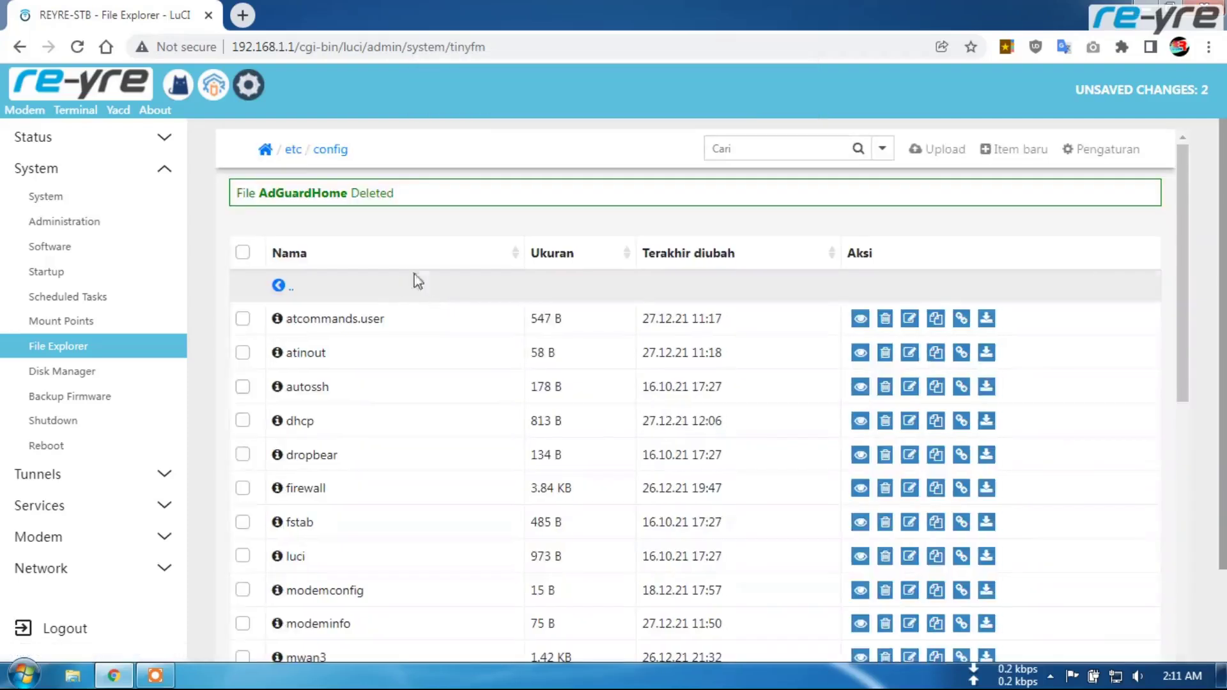
pyautogui.click(332, 152)
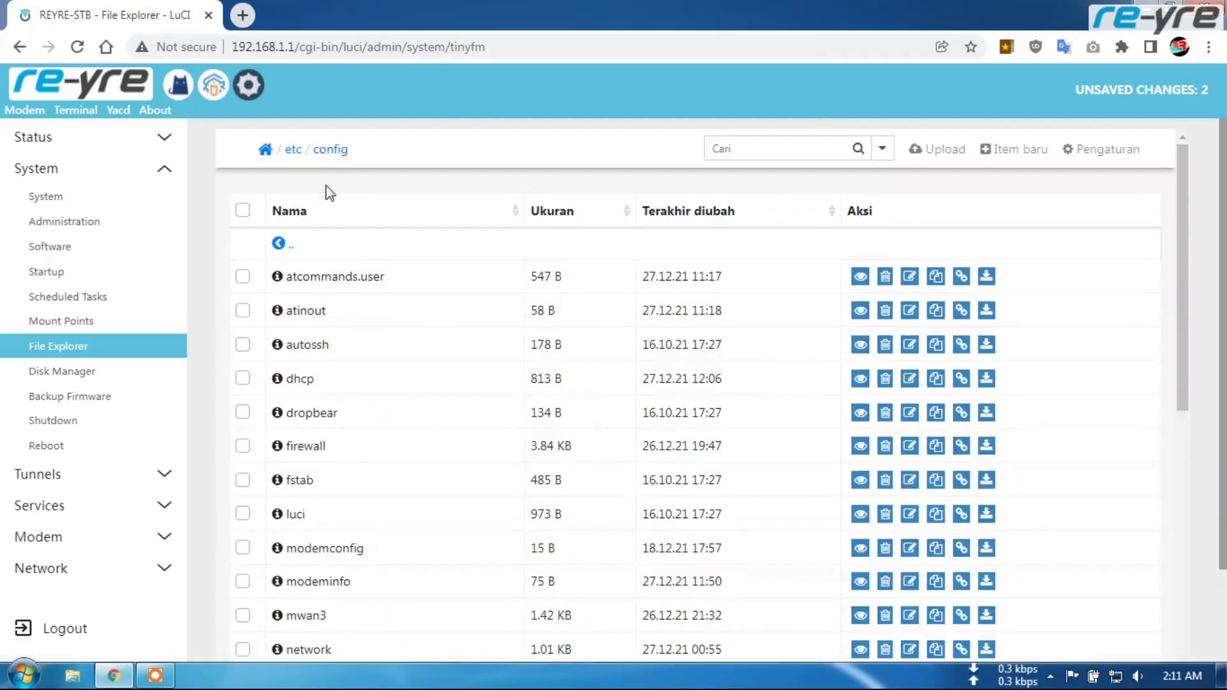
# - Delete the AdGuardHome.yaml file from the /etc folder
pyautogui.click(292, 151)
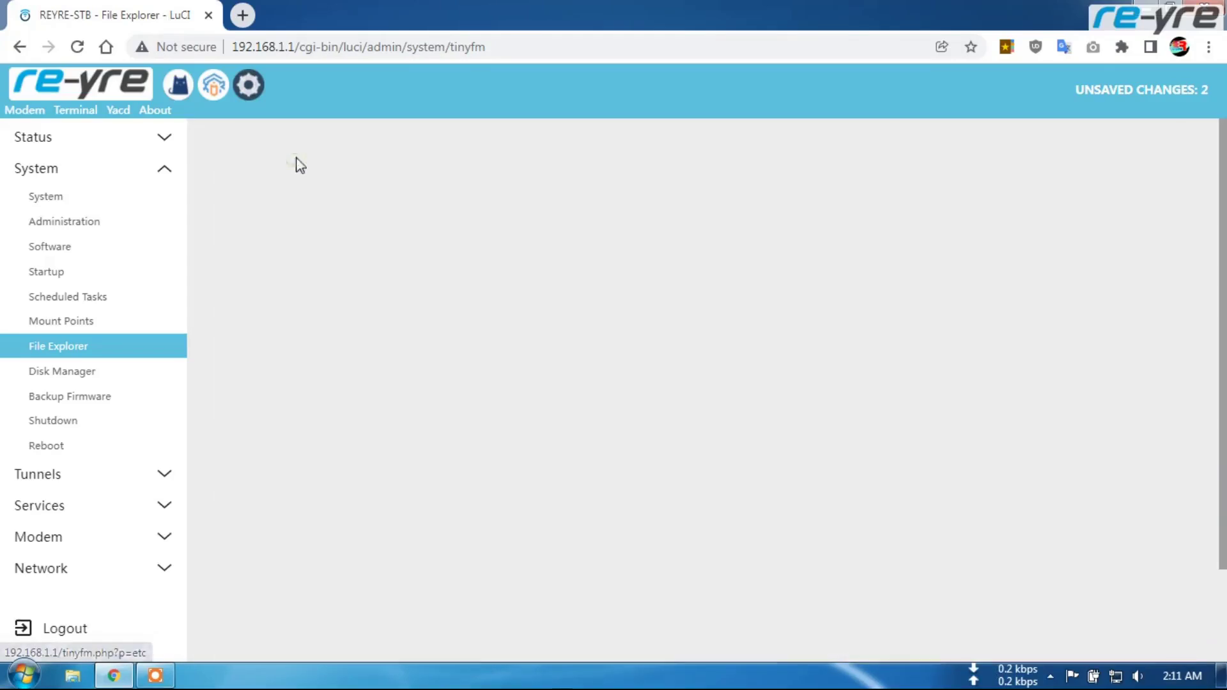
pyautogui.scroll(-15, 530, 306)
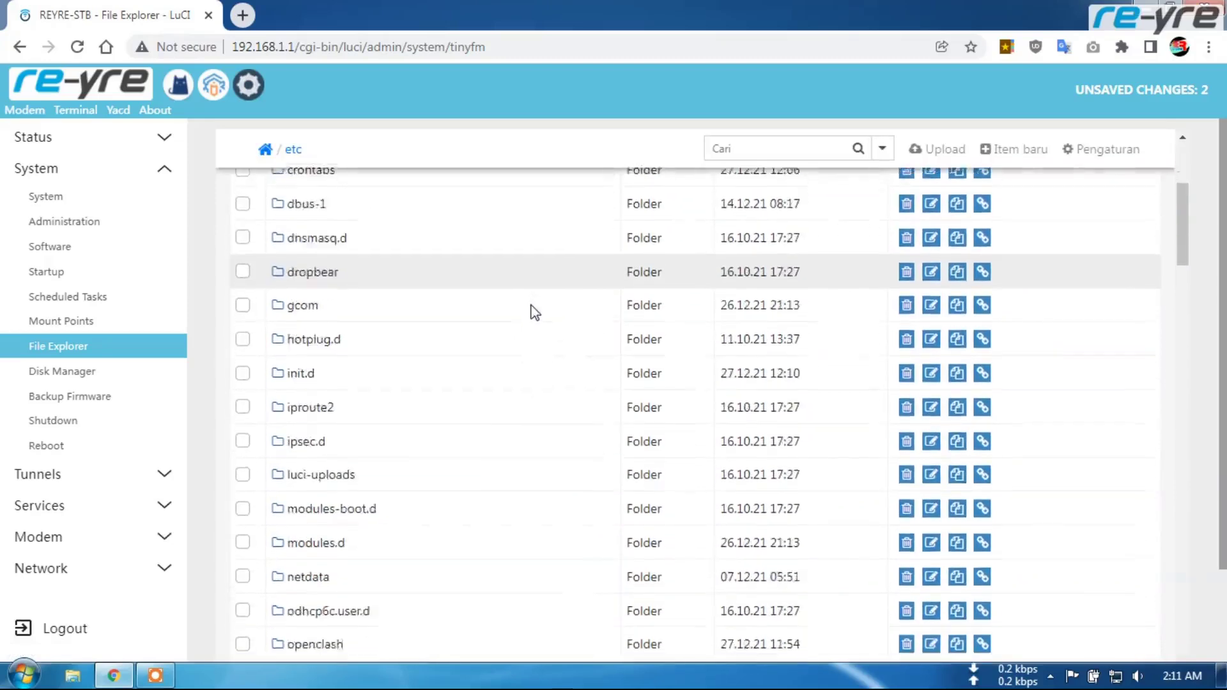
pyautogui.scroll(-3, 540, 320)
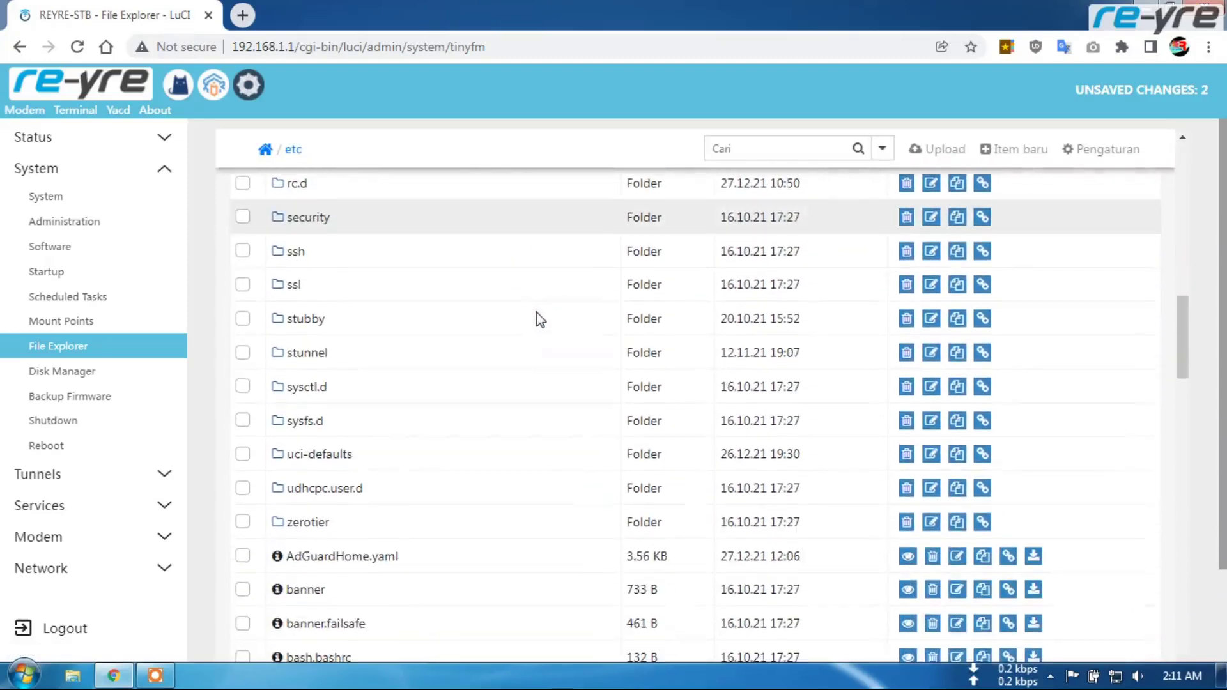
pyautogui.click(242, 466)
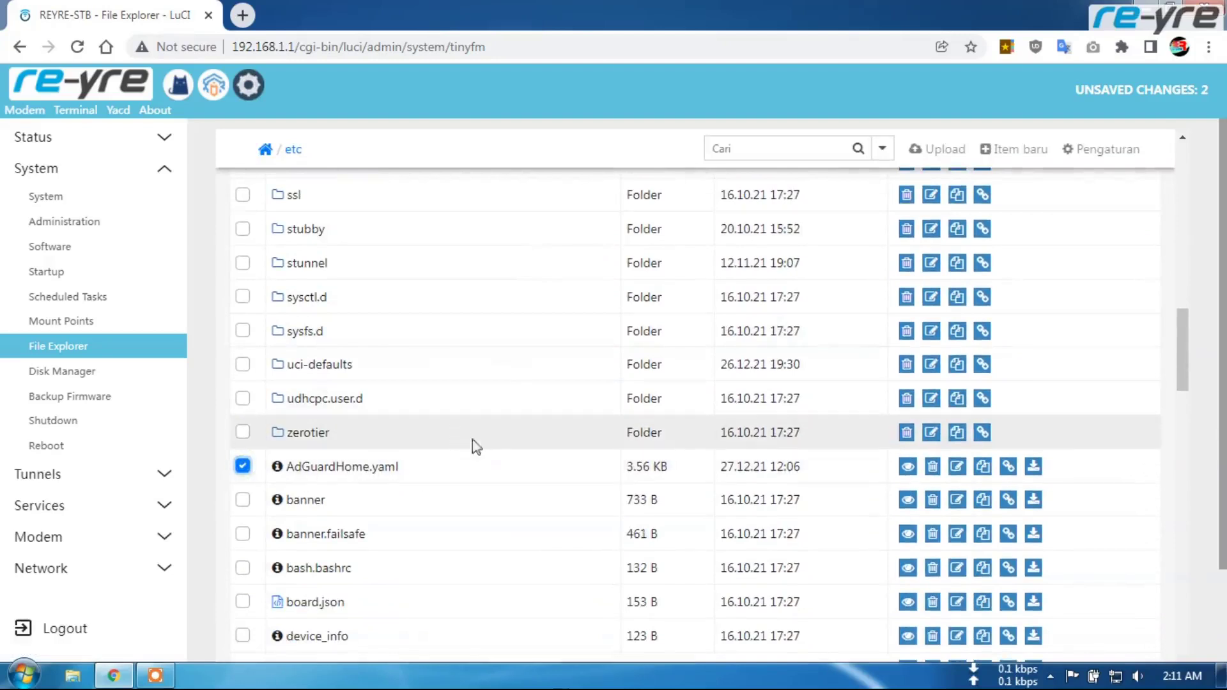
pyautogui.click(934, 473)
pyautogui.click(703, 184)
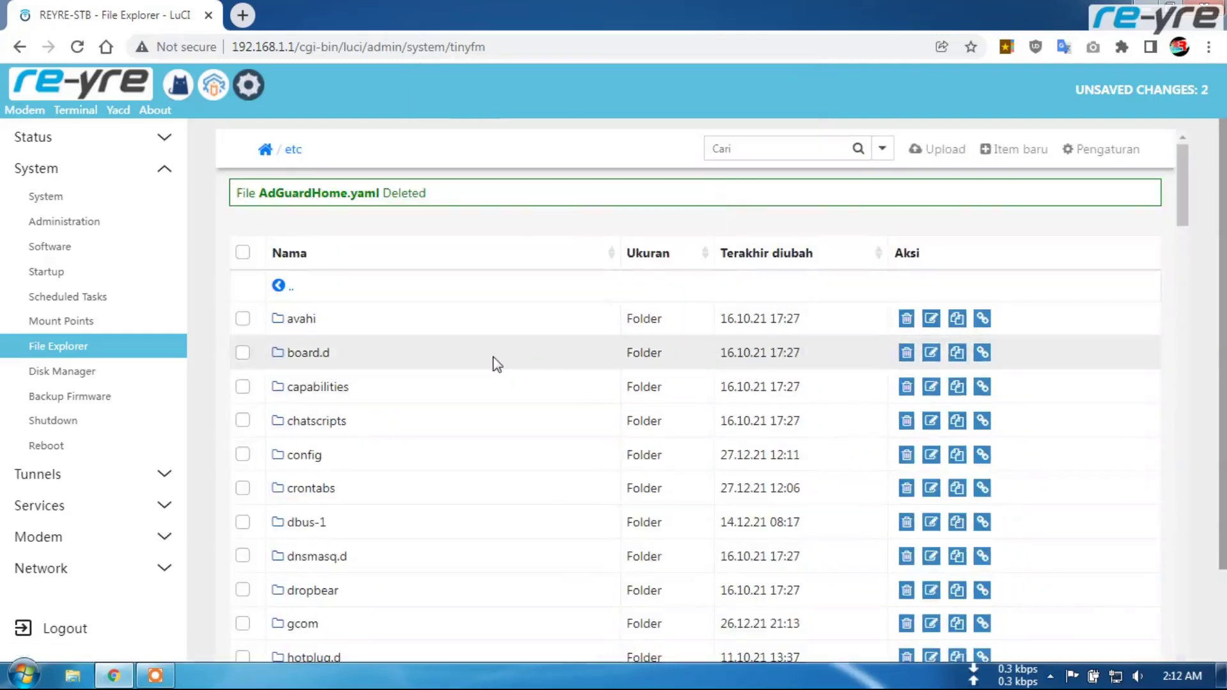
# - Check the /etc/init.d folder and the rest of the /etc listing for leftover AdGuard Home files
pyautogui.scroll(-1, 496, 371)
pyautogui.scroll(-1, 492, 358)
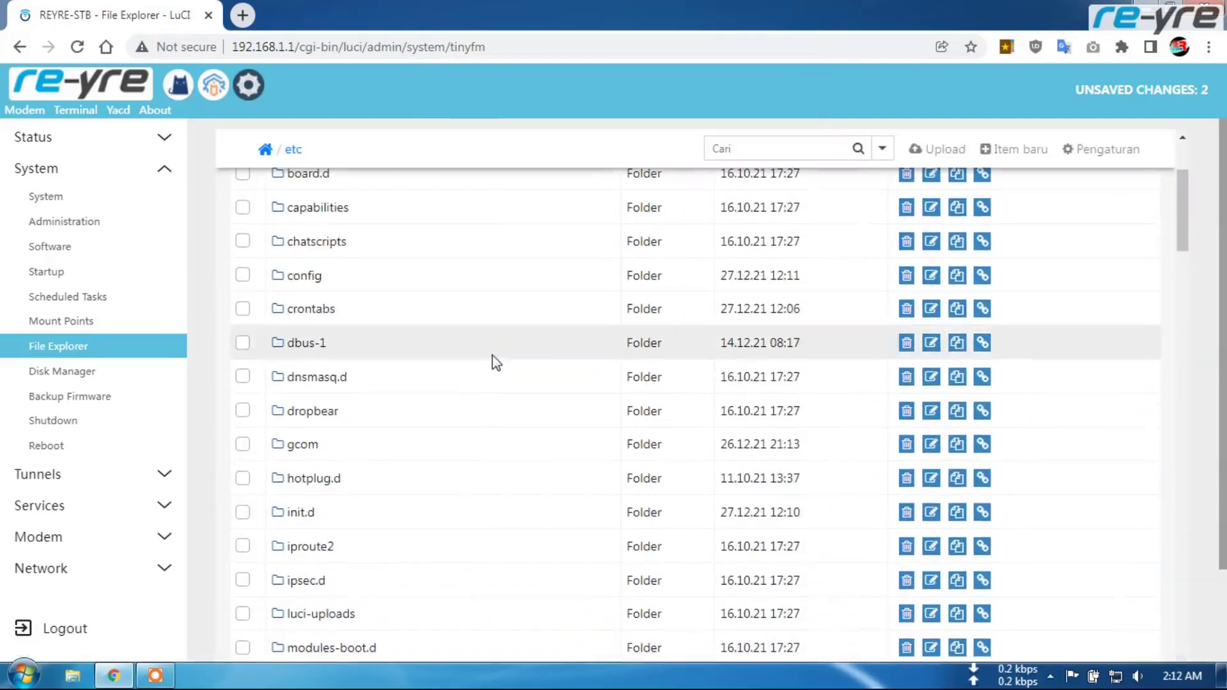
pyautogui.scroll(-1, 496, 366)
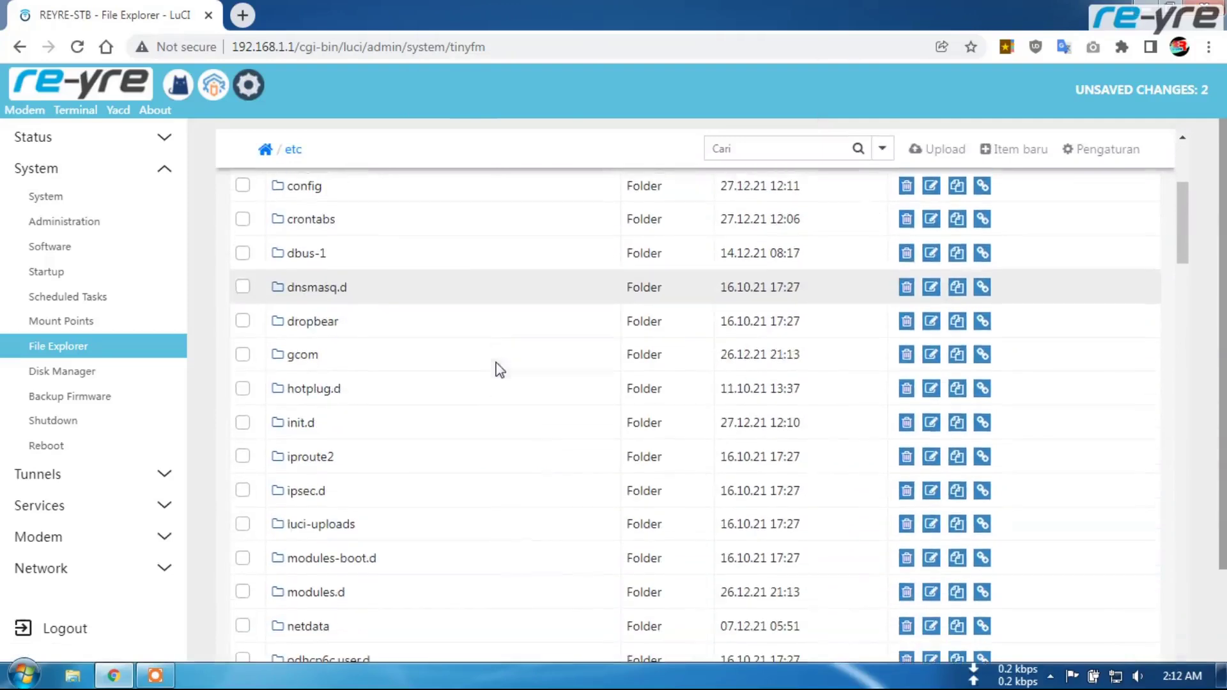
pyautogui.click(305, 422)
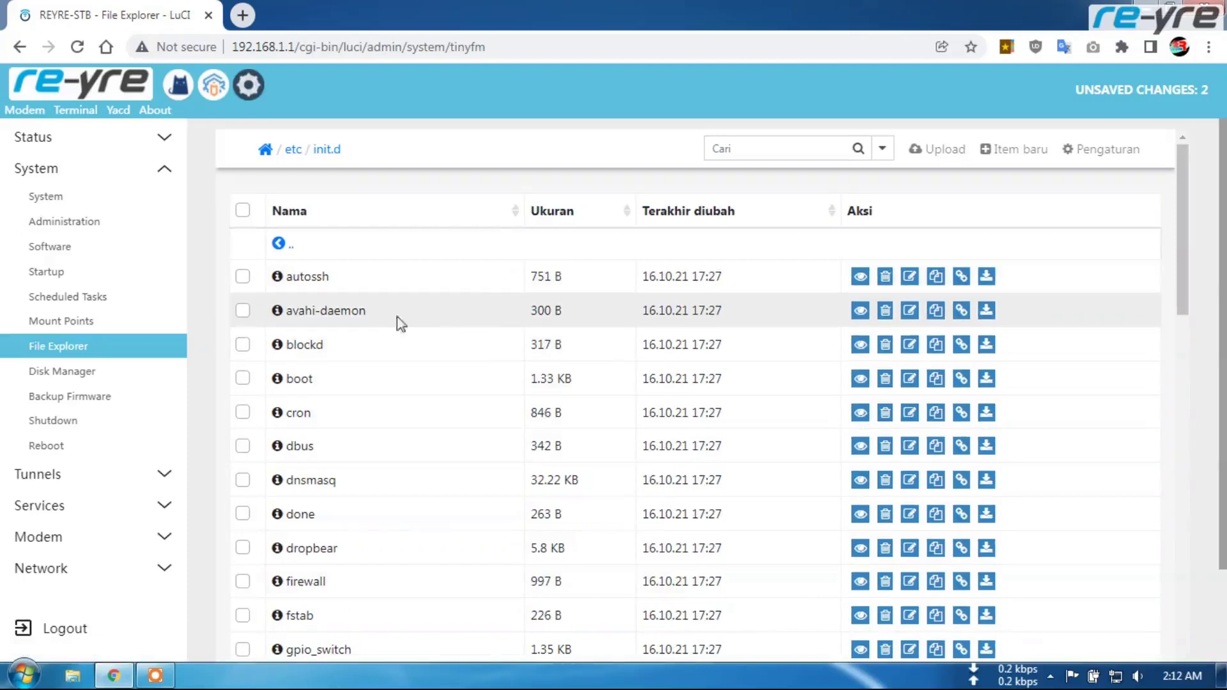
pyautogui.click(293, 149)
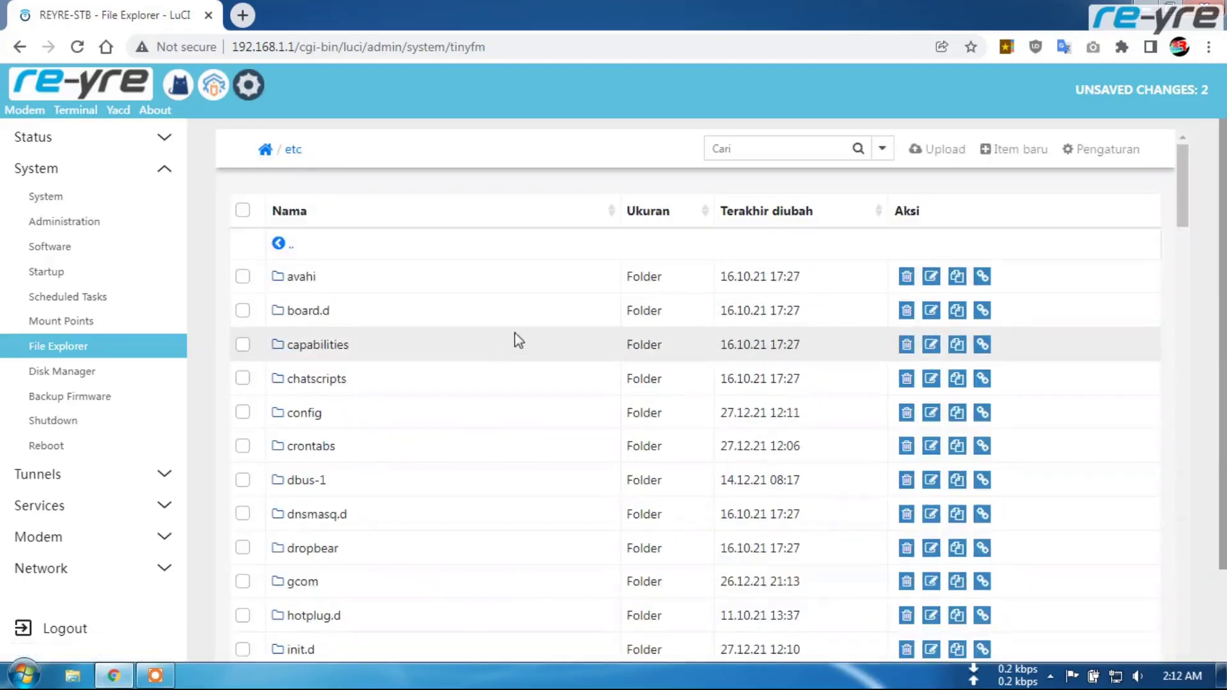
pyautogui.scroll(-8, 515, 335)
pyautogui.scroll(-10, 522, 343)
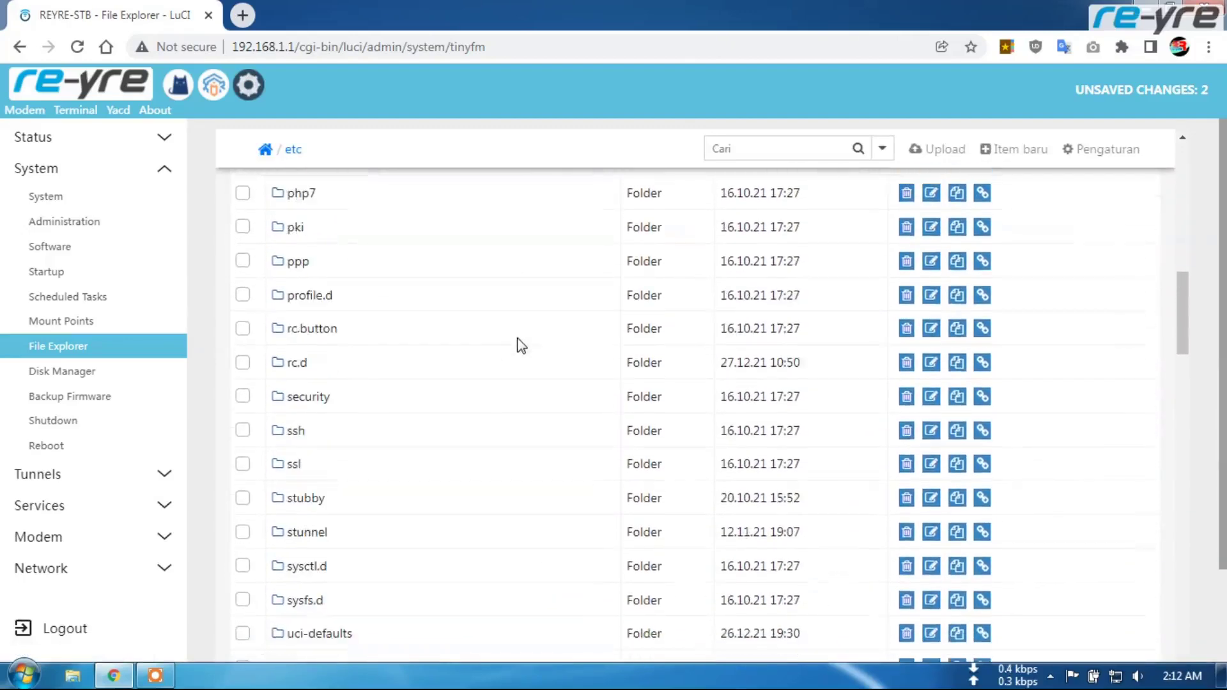
pyautogui.scroll(18, 521, 342)
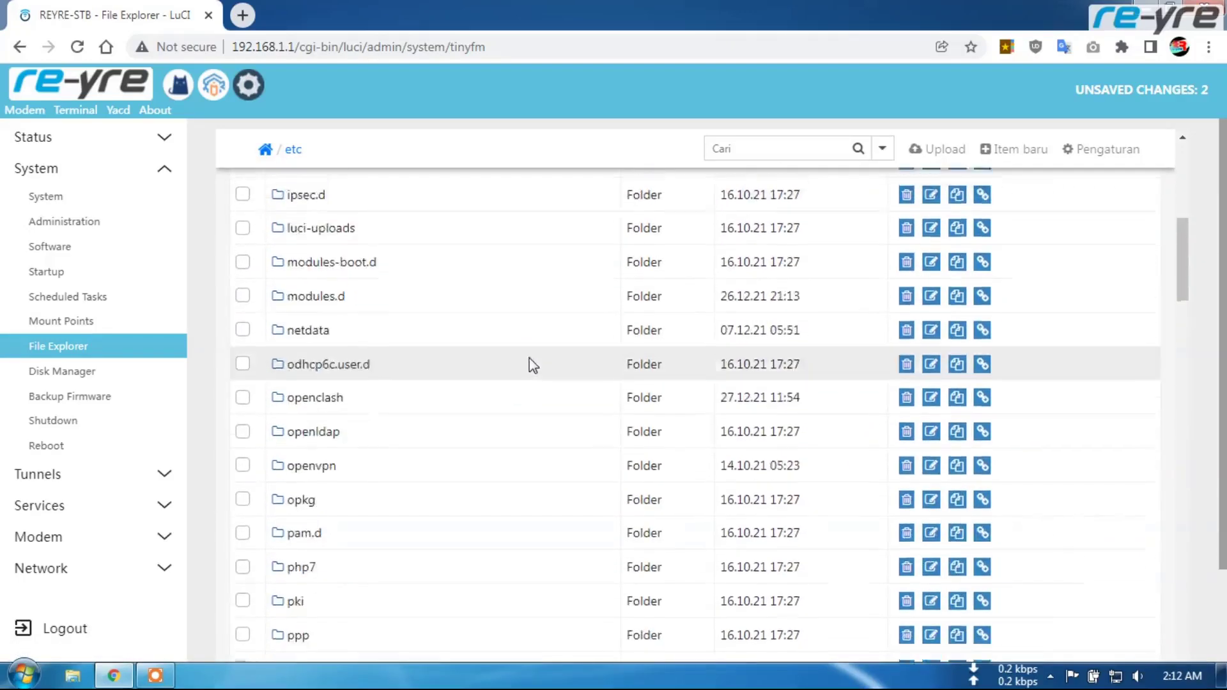
# - Delete the AdGuardHome folder from /usr/share in the file manager
pyautogui.click(264, 150)
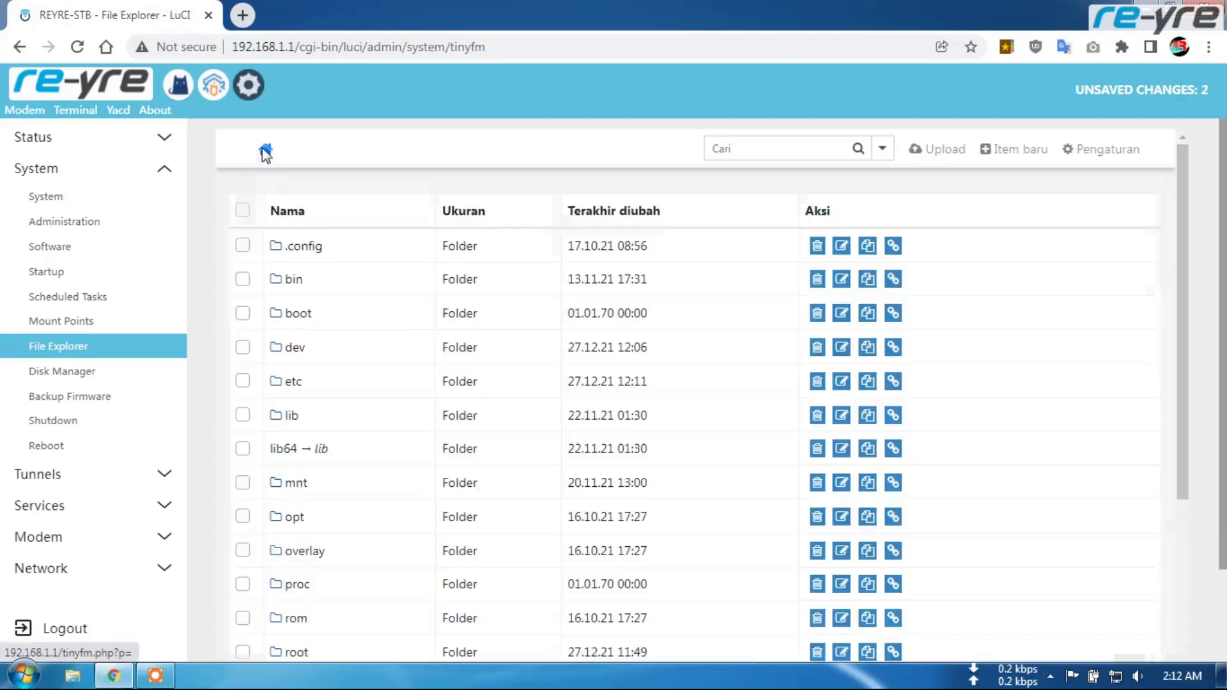
pyautogui.scroll(-3, 345, 301)
pyautogui.scroll(-2, 349, 312)
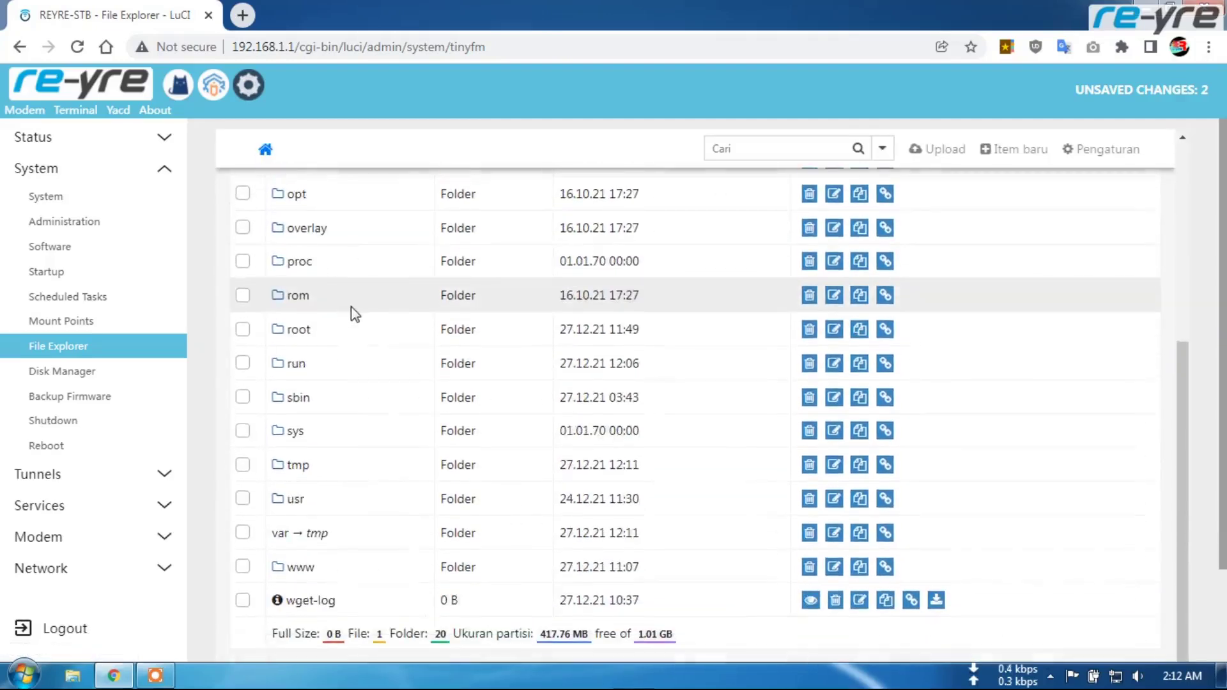
pyautogui.click(292, 501)
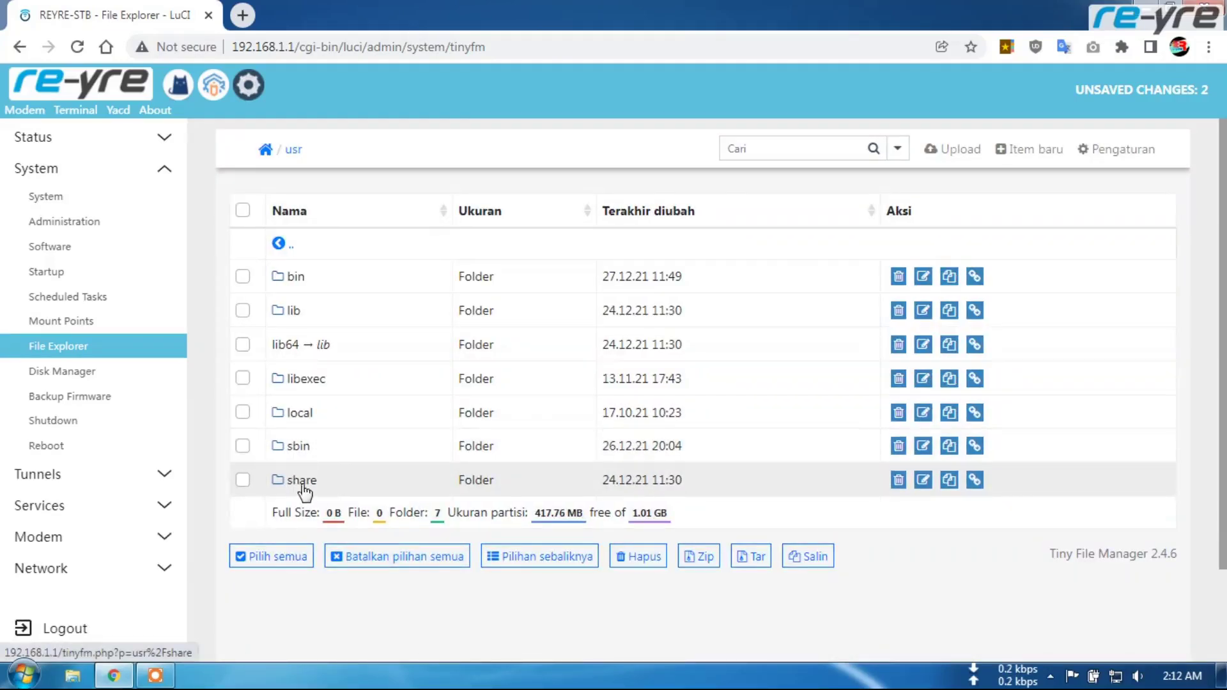
pyautogui.click(302, 481)
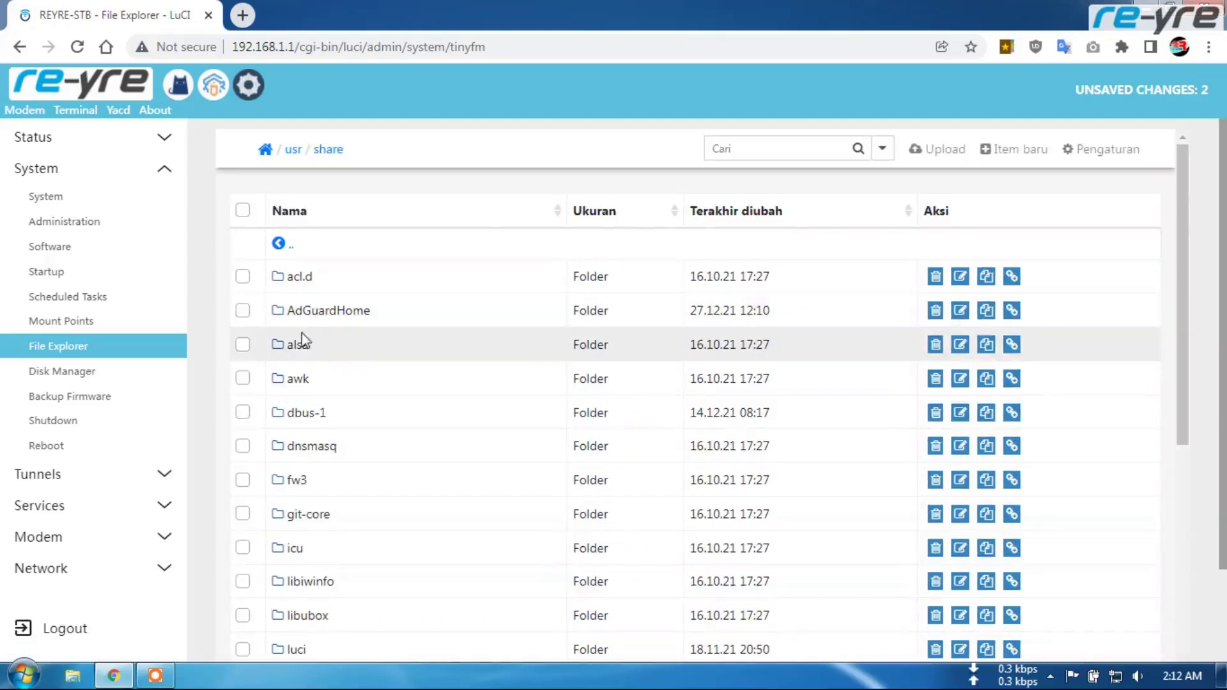
pyautogui.click(242, 311)
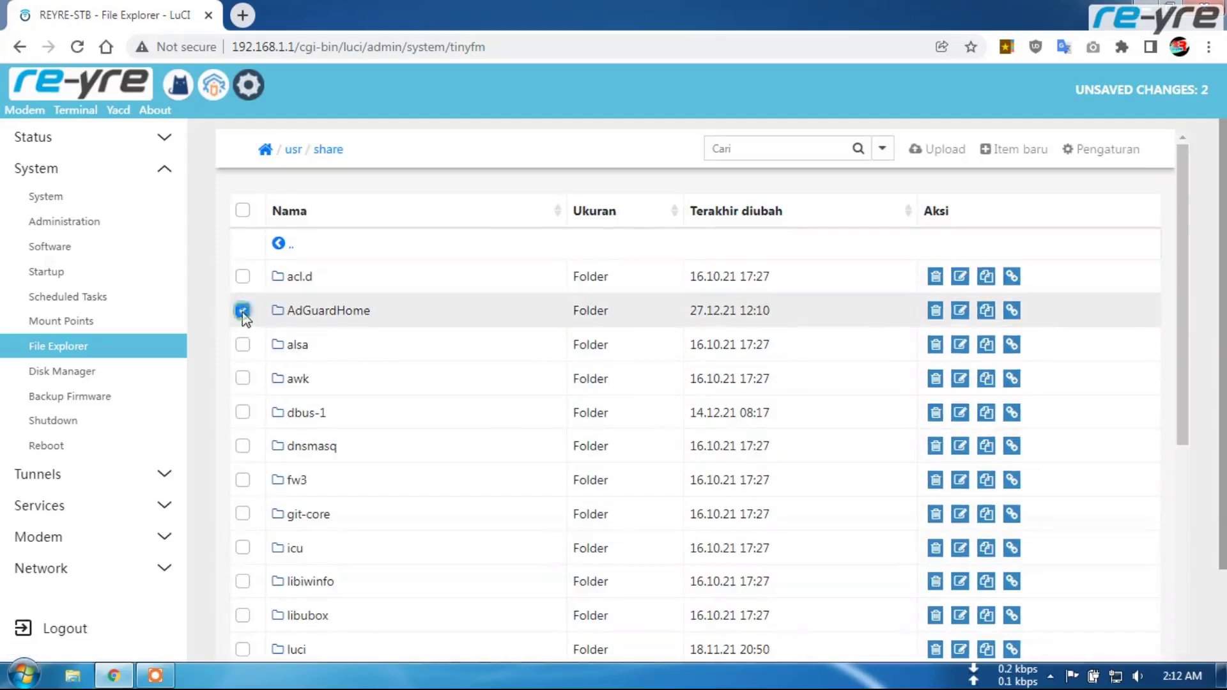
pyautogui.click(935, 312)
pyautogui.click(701, 184)
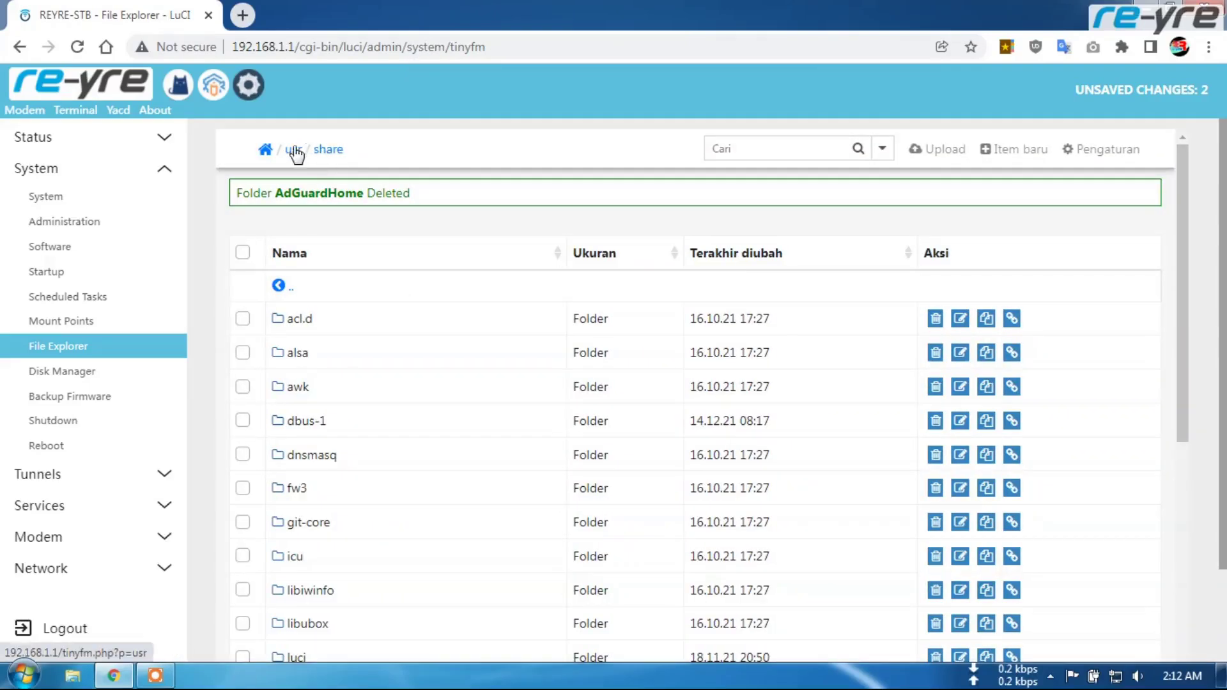
# - Check the /usr/sbin and /usr/lib folders for leftover AdGuard Home items
pyautogui.click(293, 150)
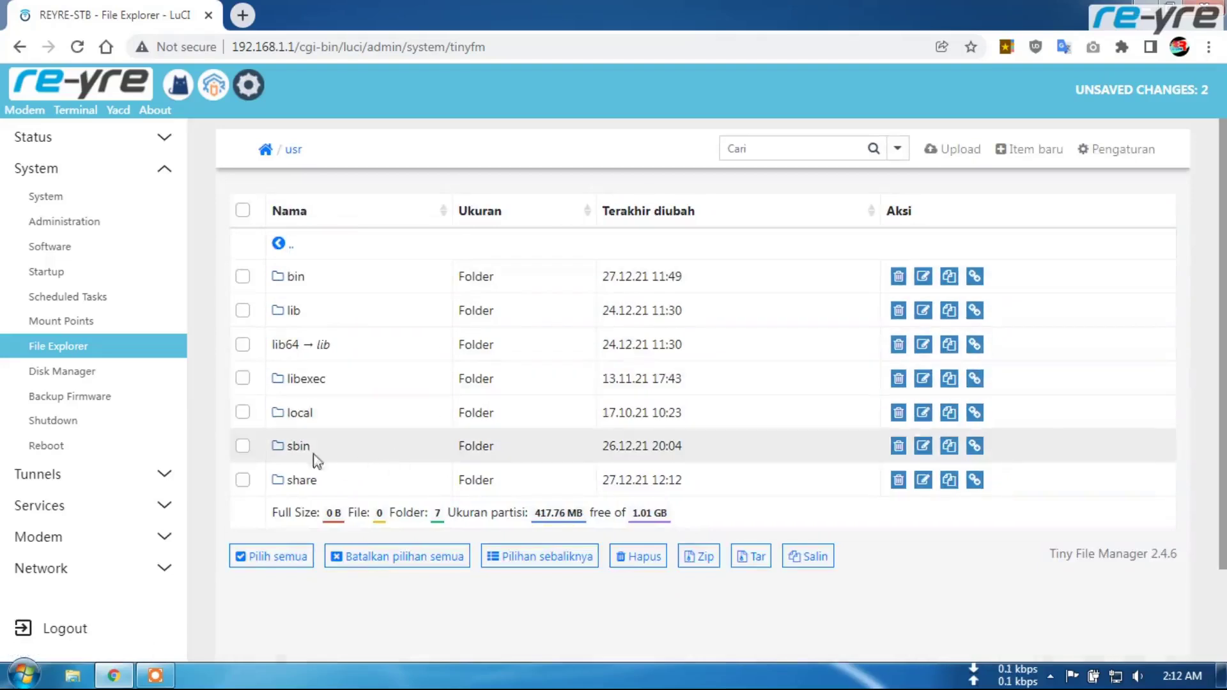
pyautogui.click(296, 446)
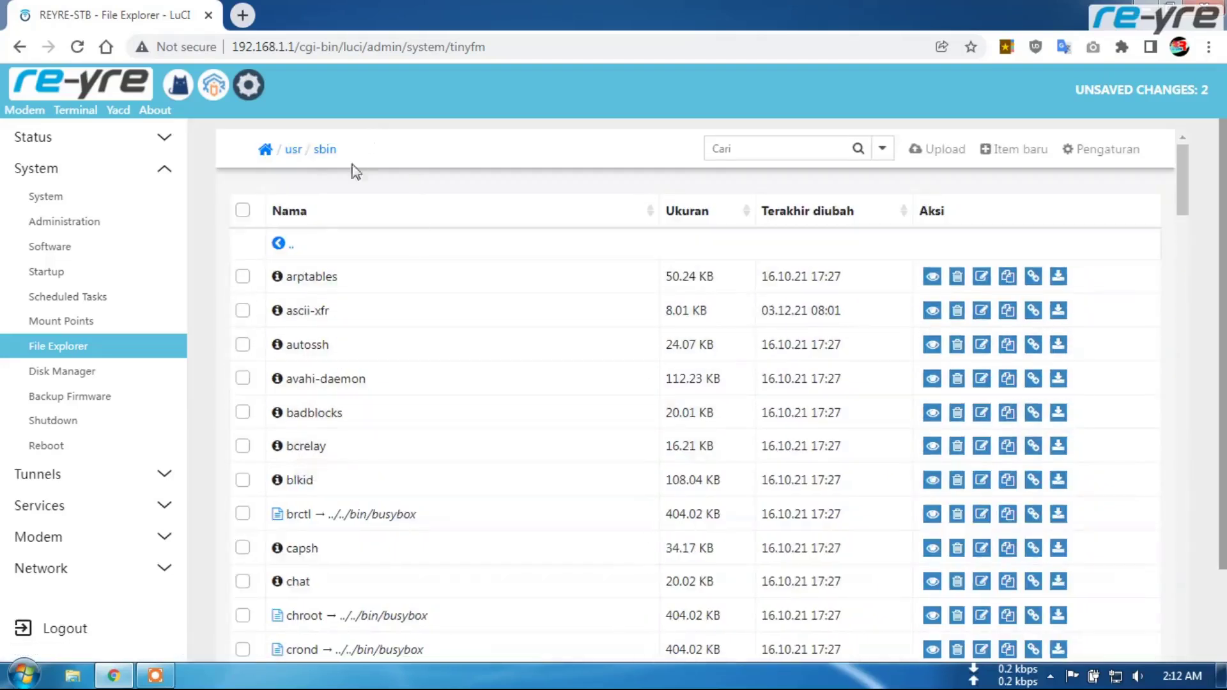
pyautogui.click(293, 153)
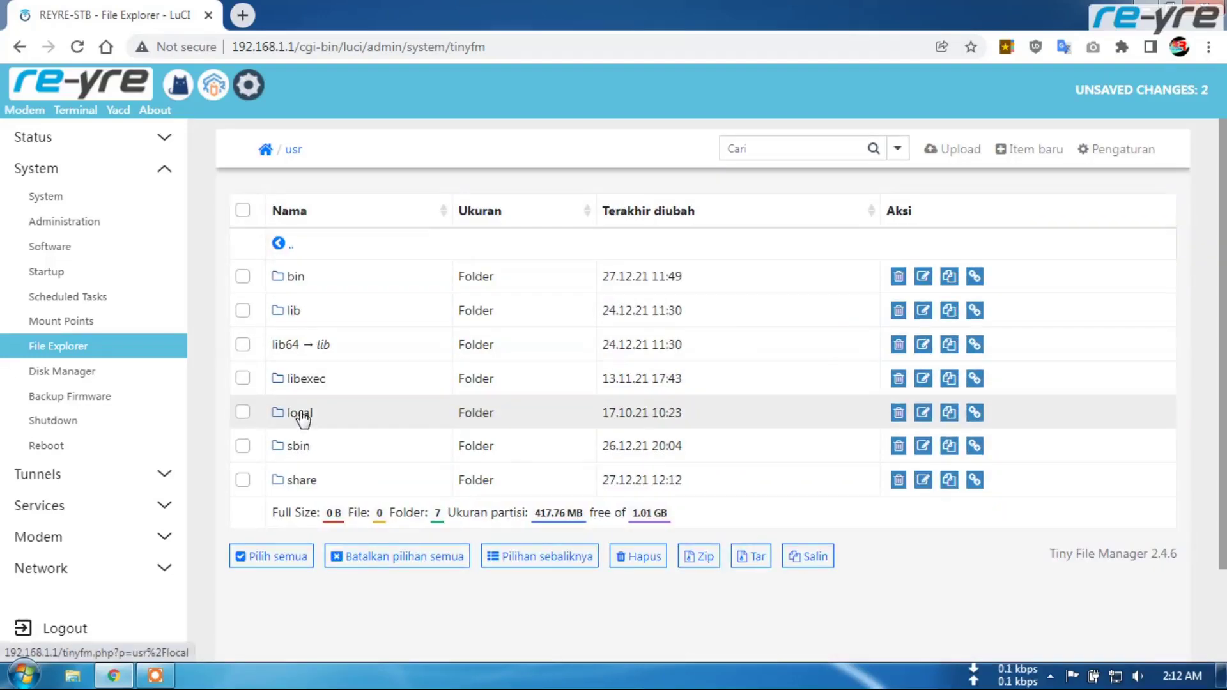
pyautogui.click(294, 310)
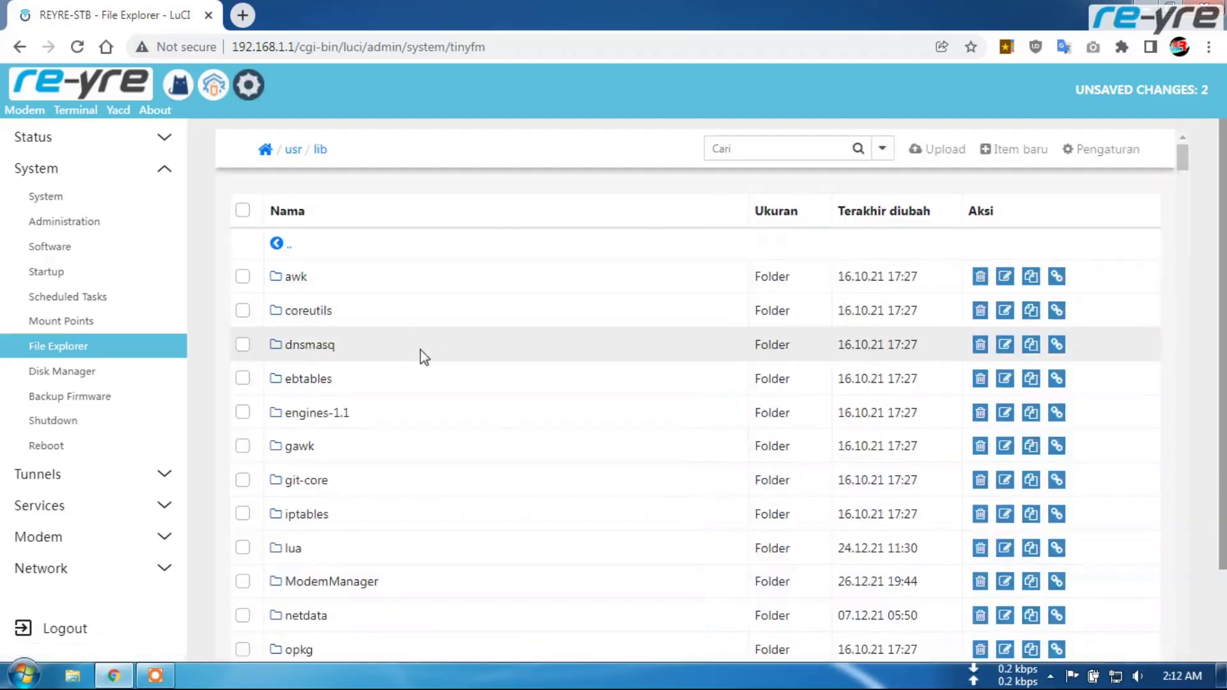
pyautogui.scroll(-4, 453, 378)
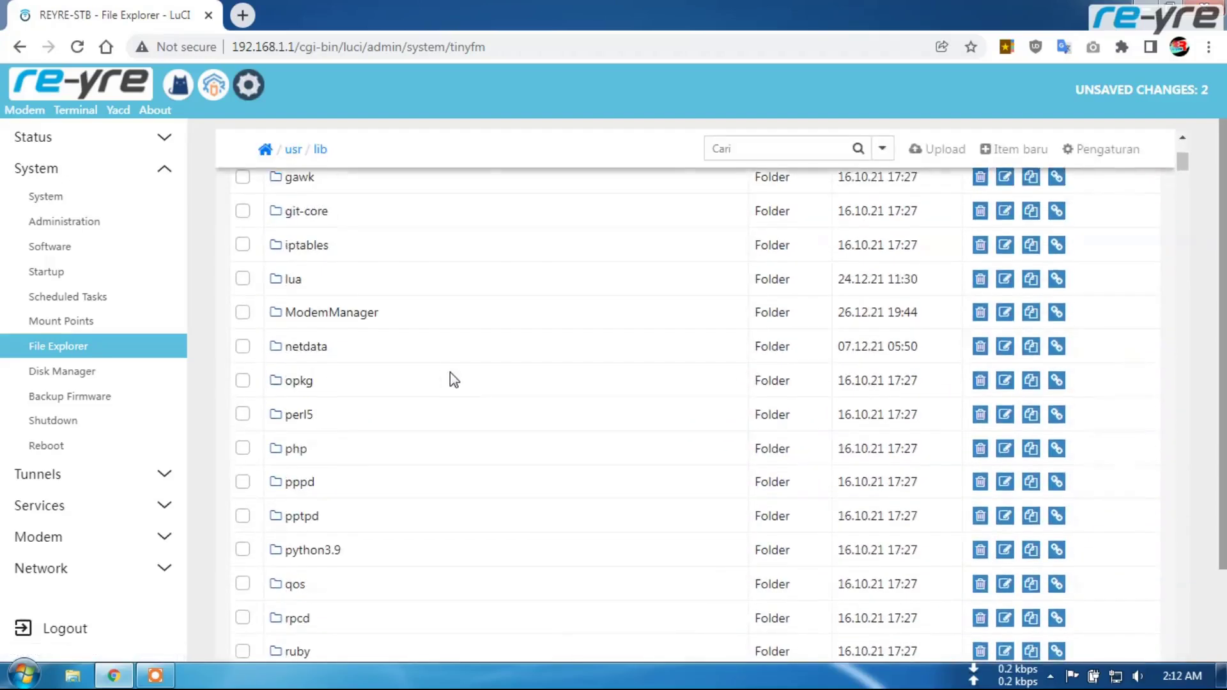
pyautogui.scroll(4, 471, 342)
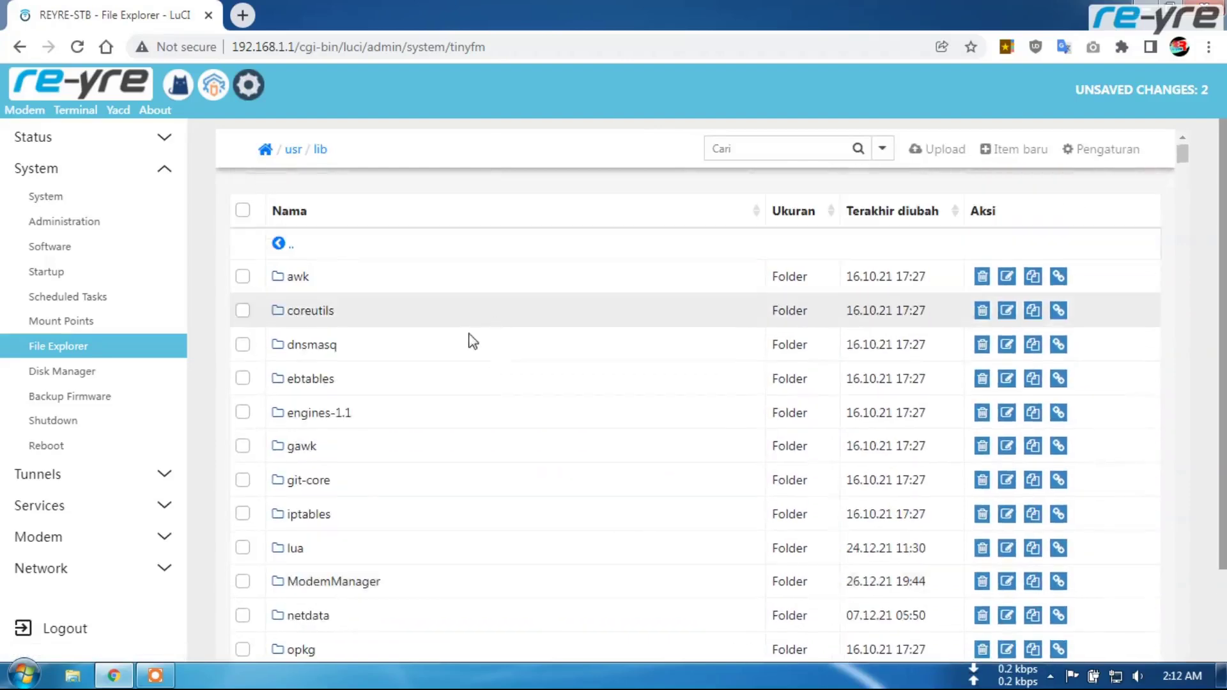
# - Delete the AdGuardHome folder from /usr/bin
pyautogui.click(293, 149)
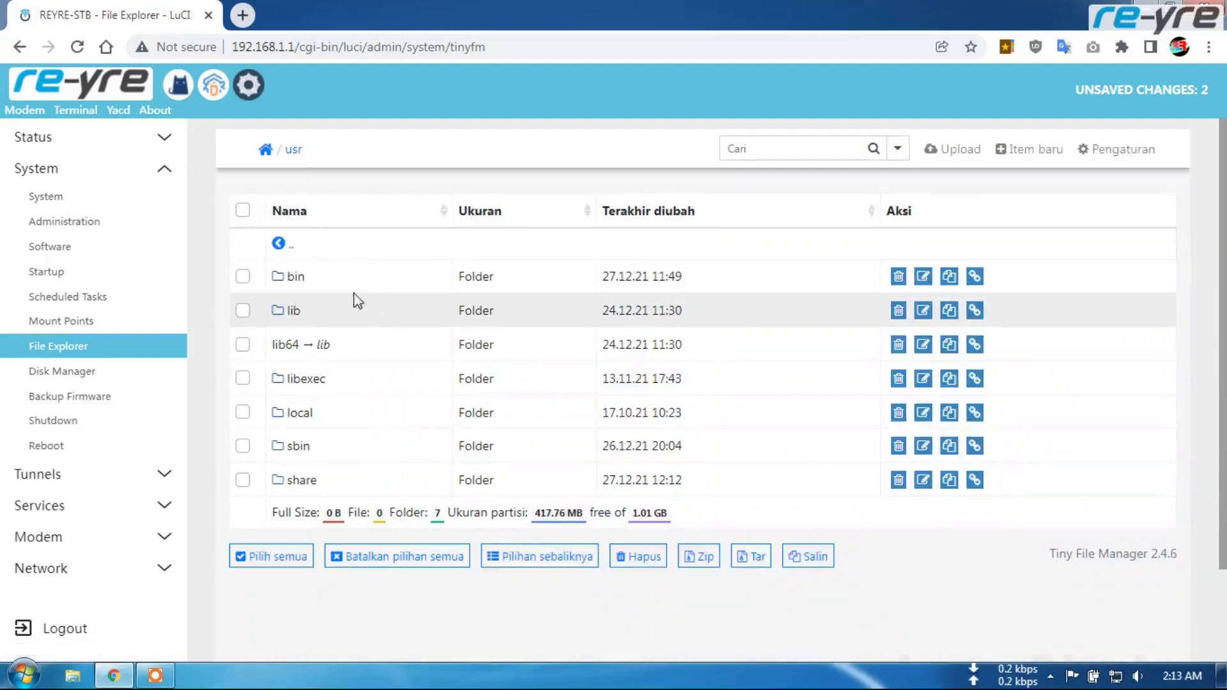
pyautogui.click(297, 277)
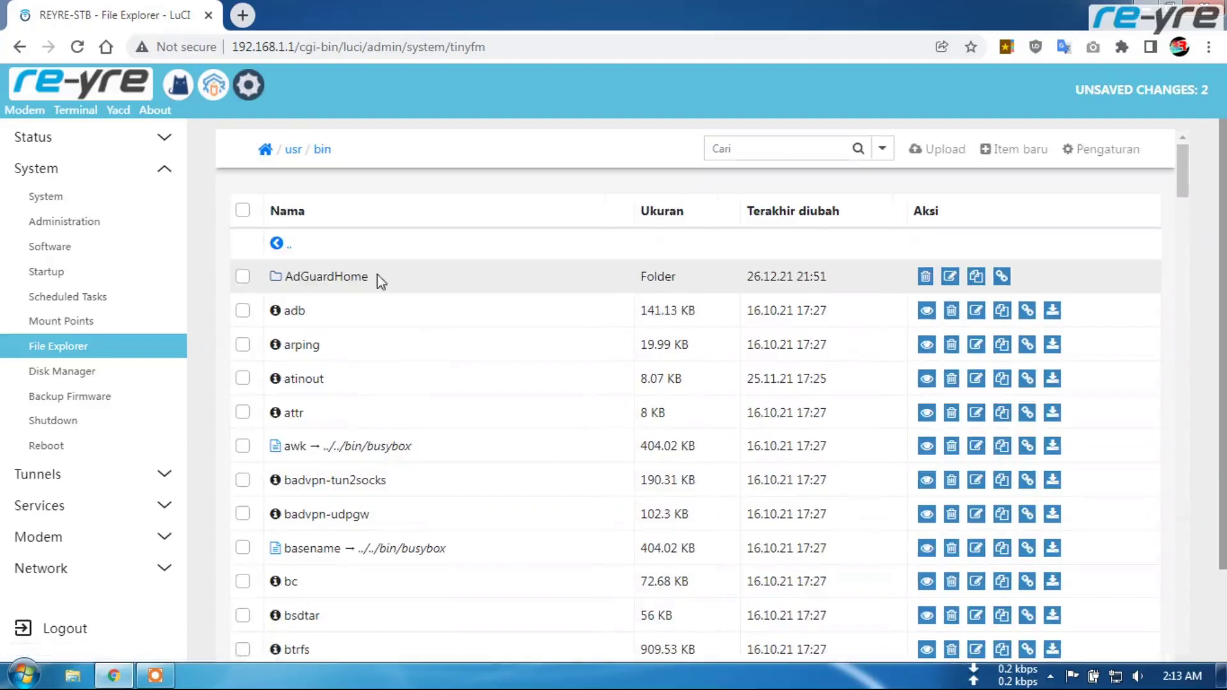
pyautogui.click(243, 276)
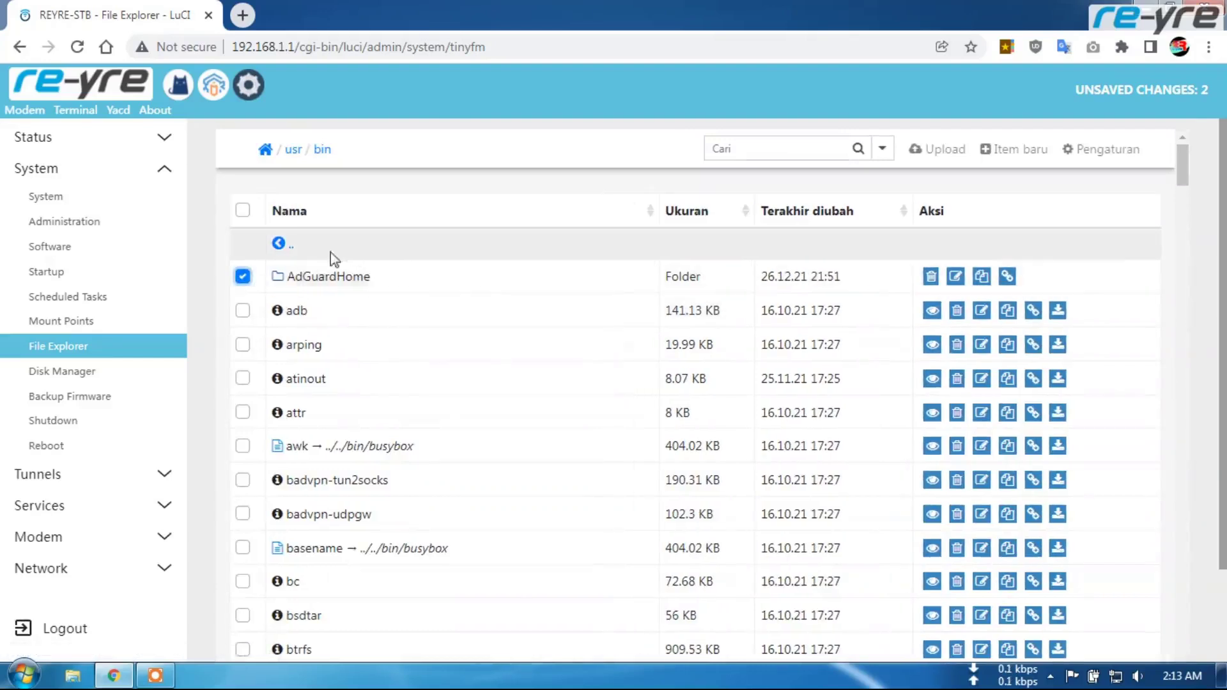
pyautogui.click(931, 277)
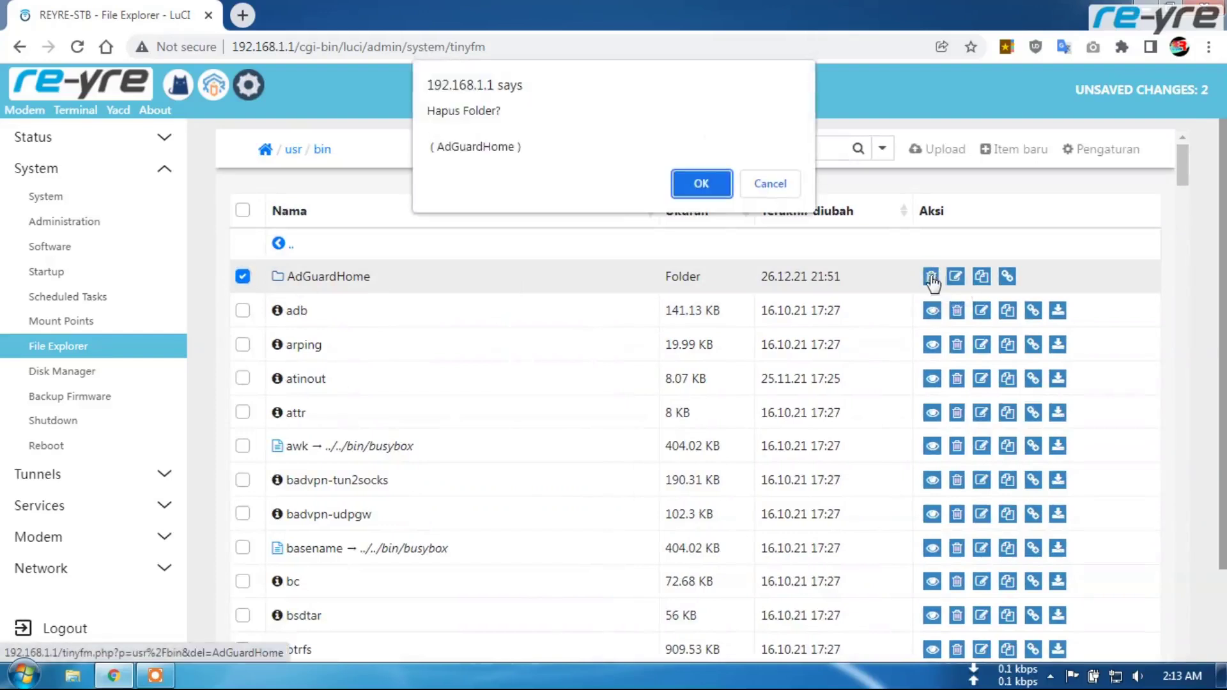
pyautogui.click(701, 184)
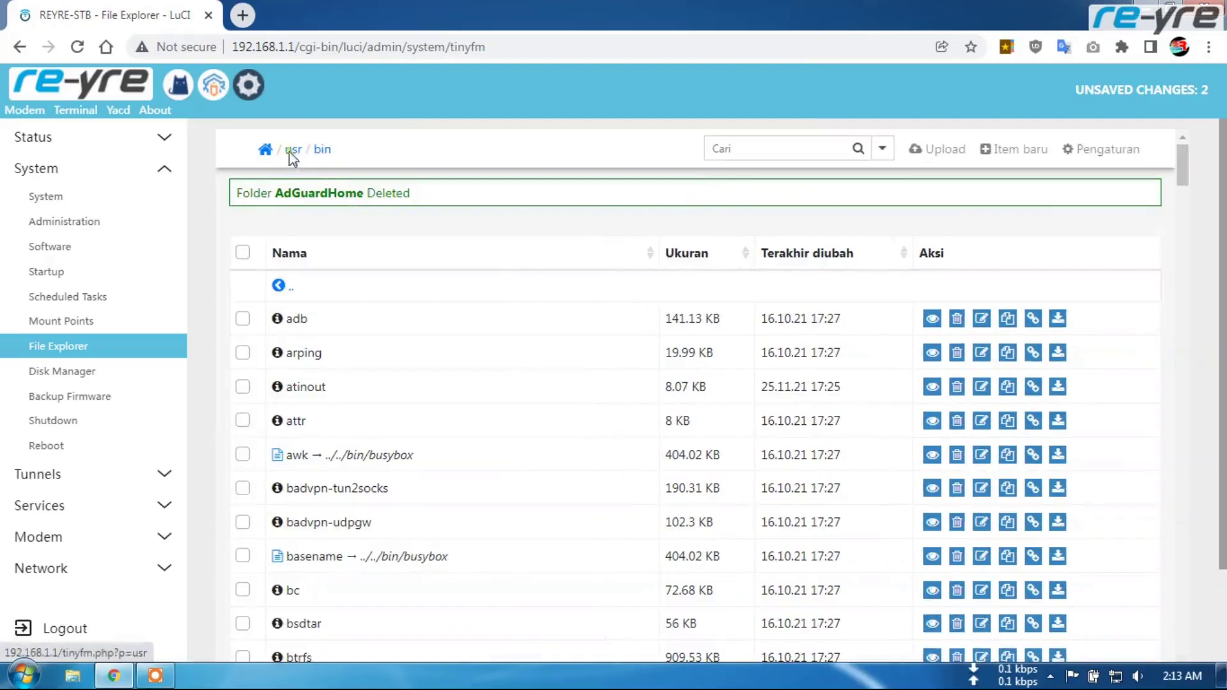
# - Look through the /usr/lib and /usr/libexec folders for remaining AdGuard Home items, then return to /usr
pyautogui.click(292, 150)
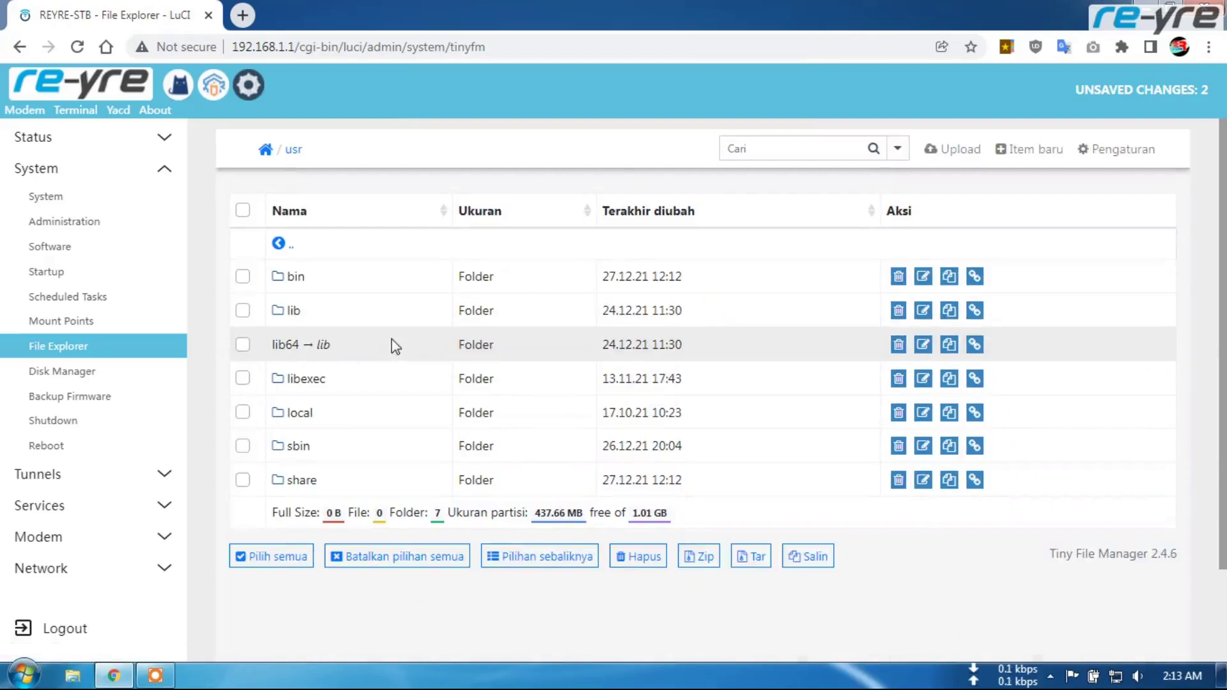
pyautogui.click(292, 311)
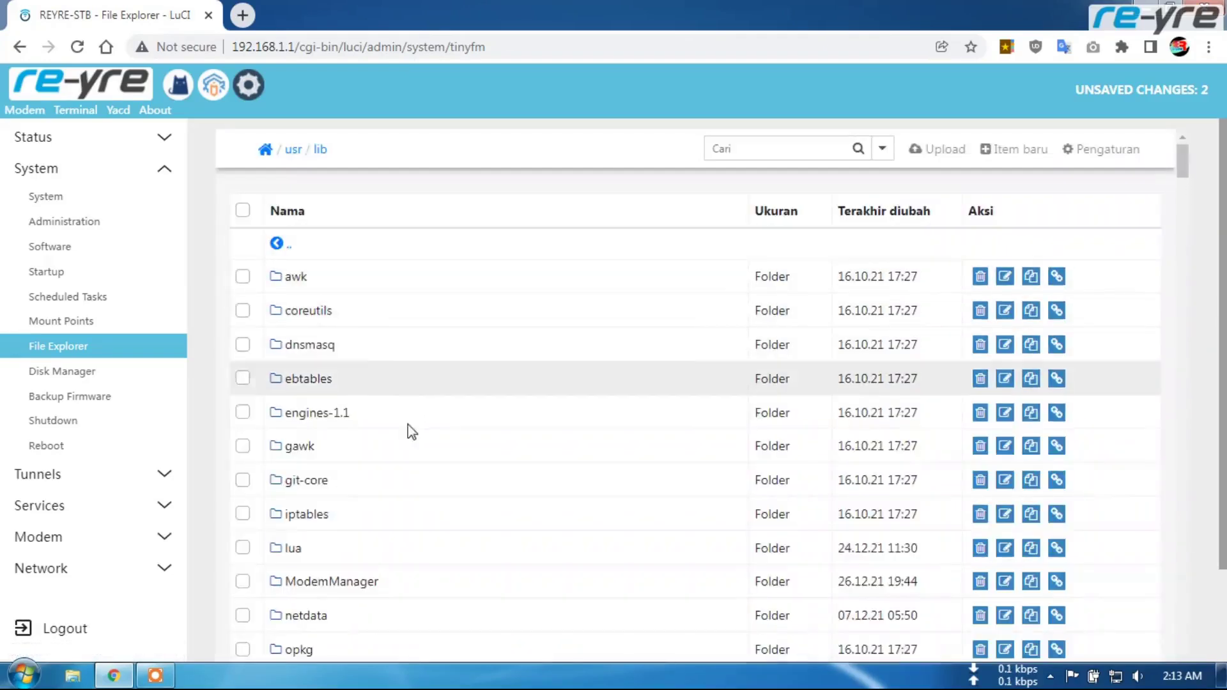
pyautogui.click(292, 150)
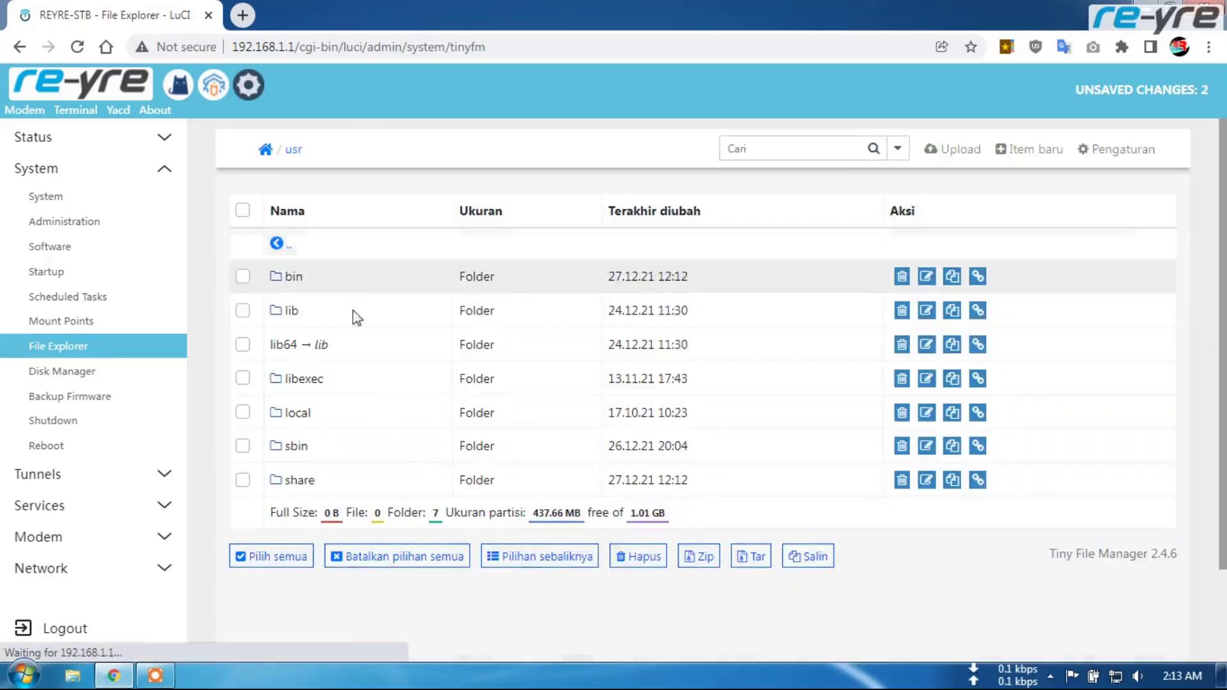
pyautogui.click(301, 381)
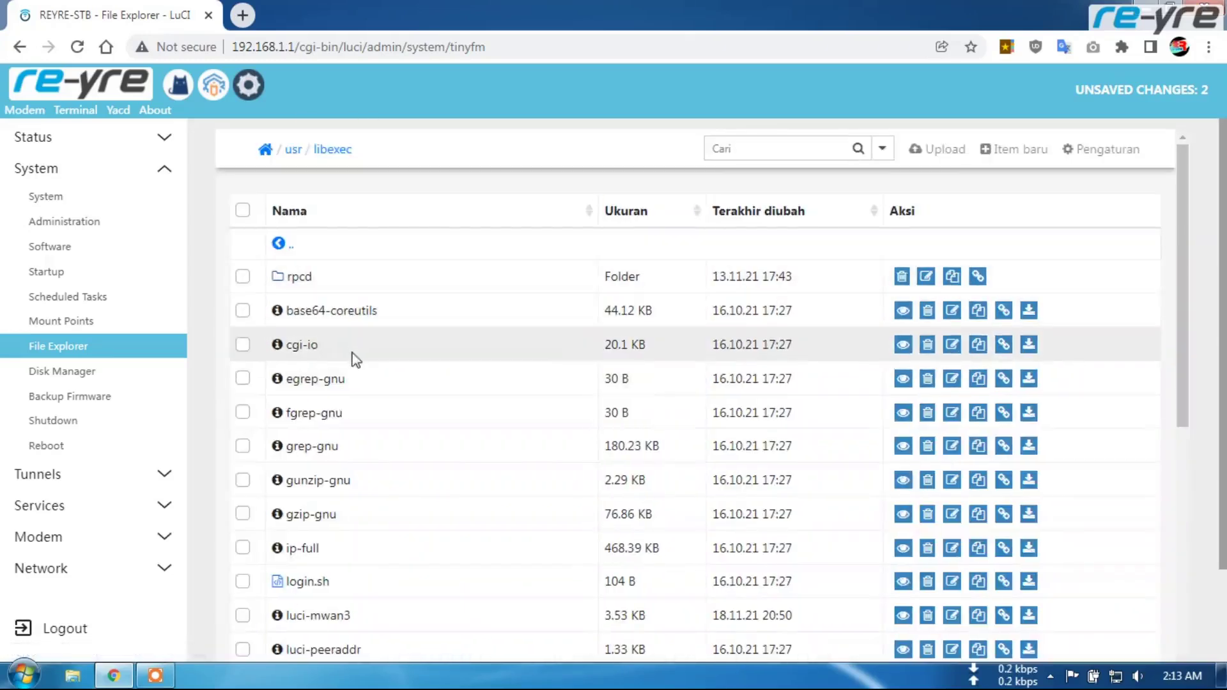
pyautogui.scroll(-3, 386, 389)
pyautogui.click(330, 154)
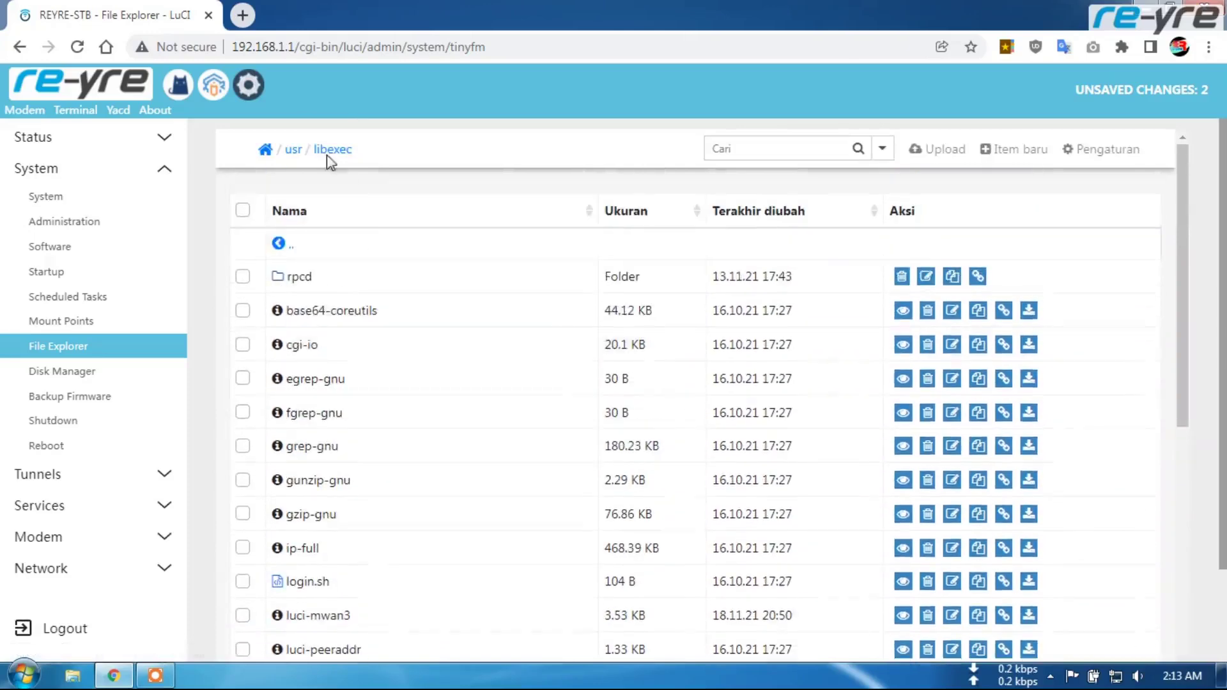
pyautogui.click(293, 151)
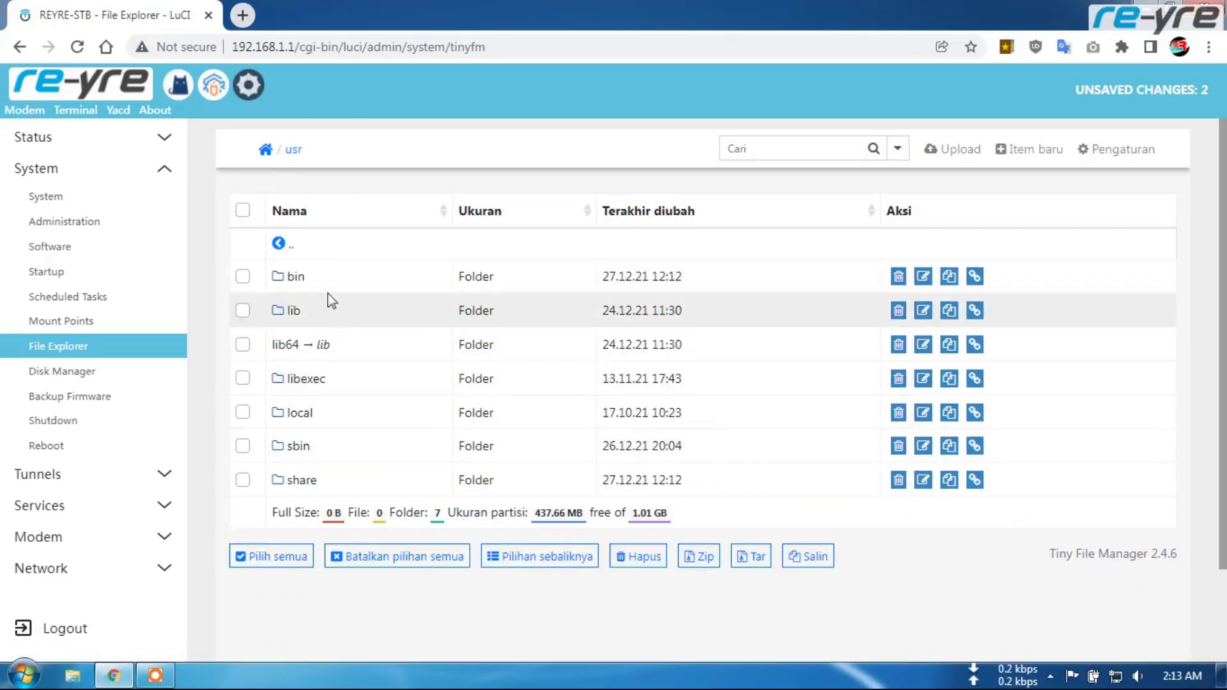
# - Starting from the root folder, go to /usr/lib/lua/luci/controller and examine its listing for leftover AdGuard Home files
pyautogui.click(265, 150)
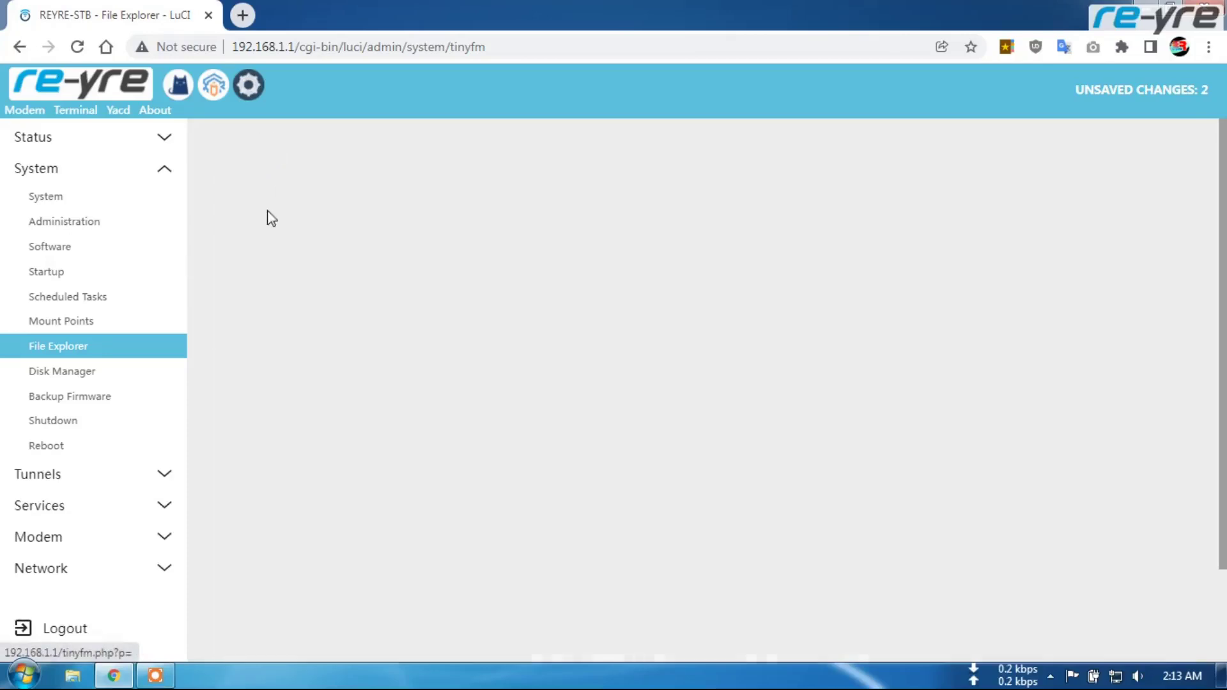
pyautogui.scroll(-6, 353, 345)
pyautogui.scroll(-1, 358, 422)
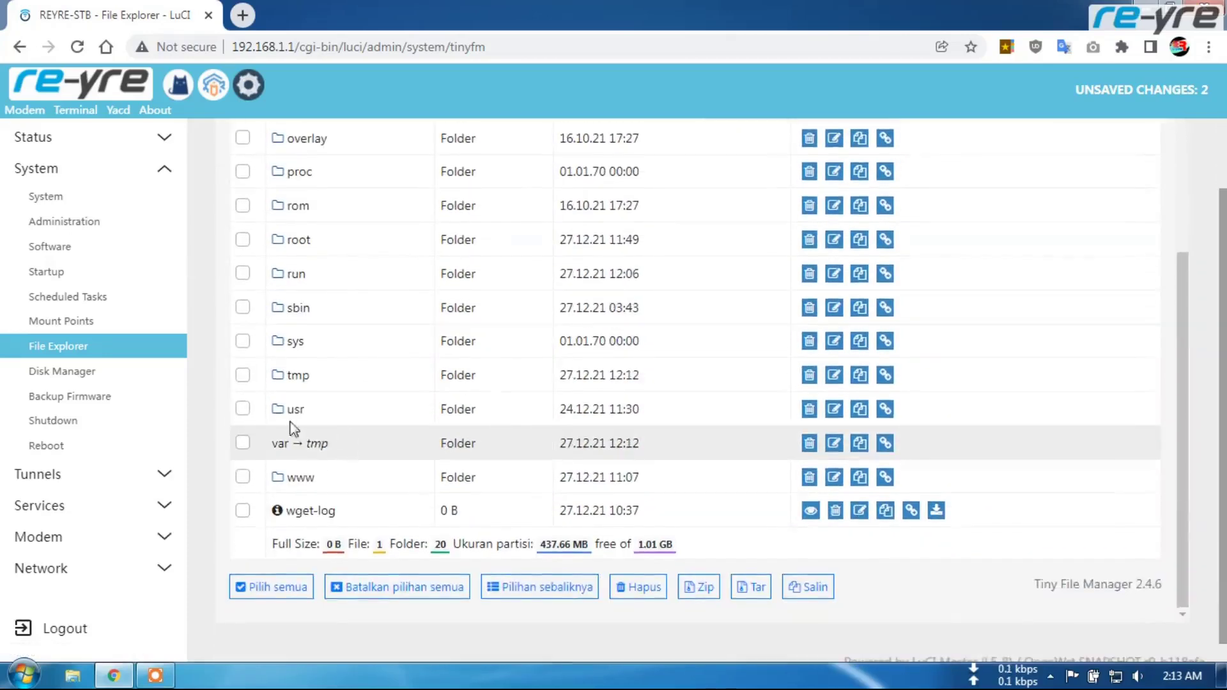
pyautogui.click(293, 412)
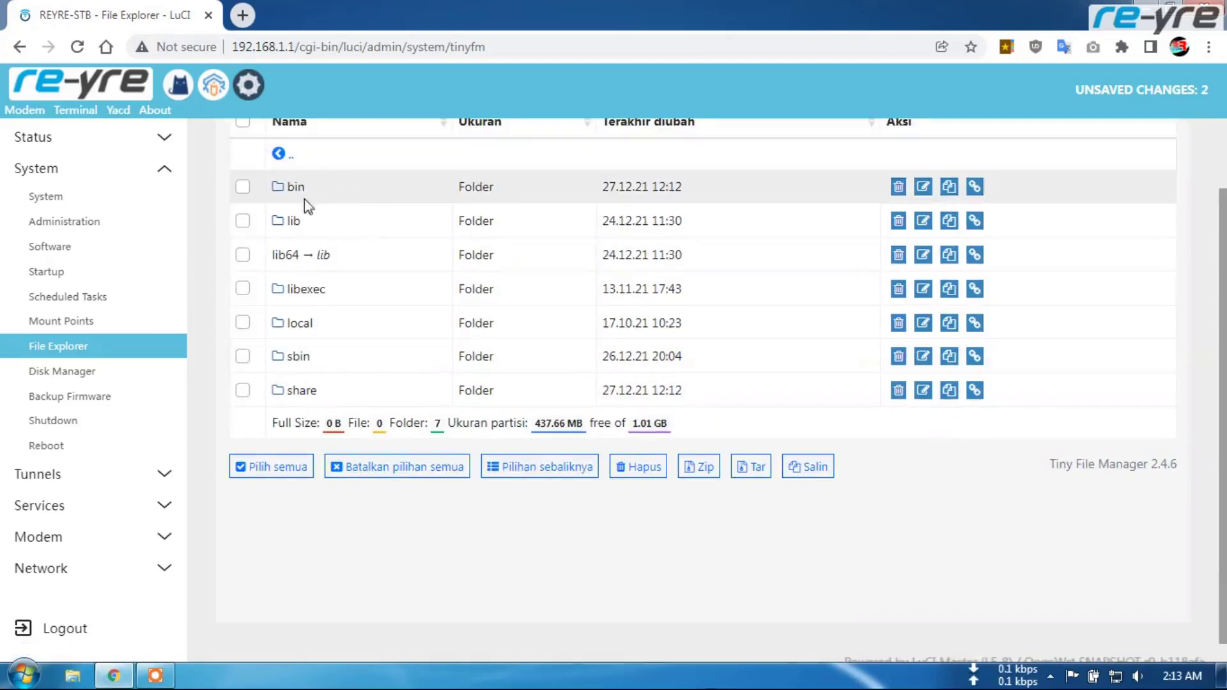
pyautogui.click(293, 222)
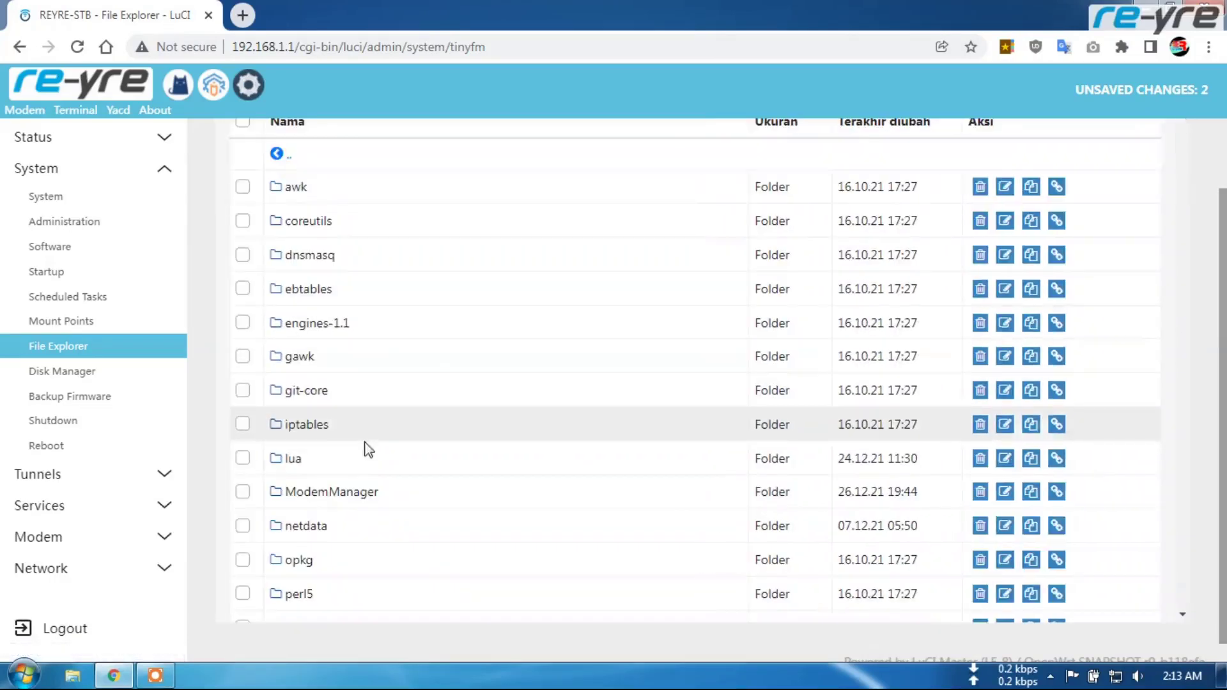
pyautogui.click(294, 459)
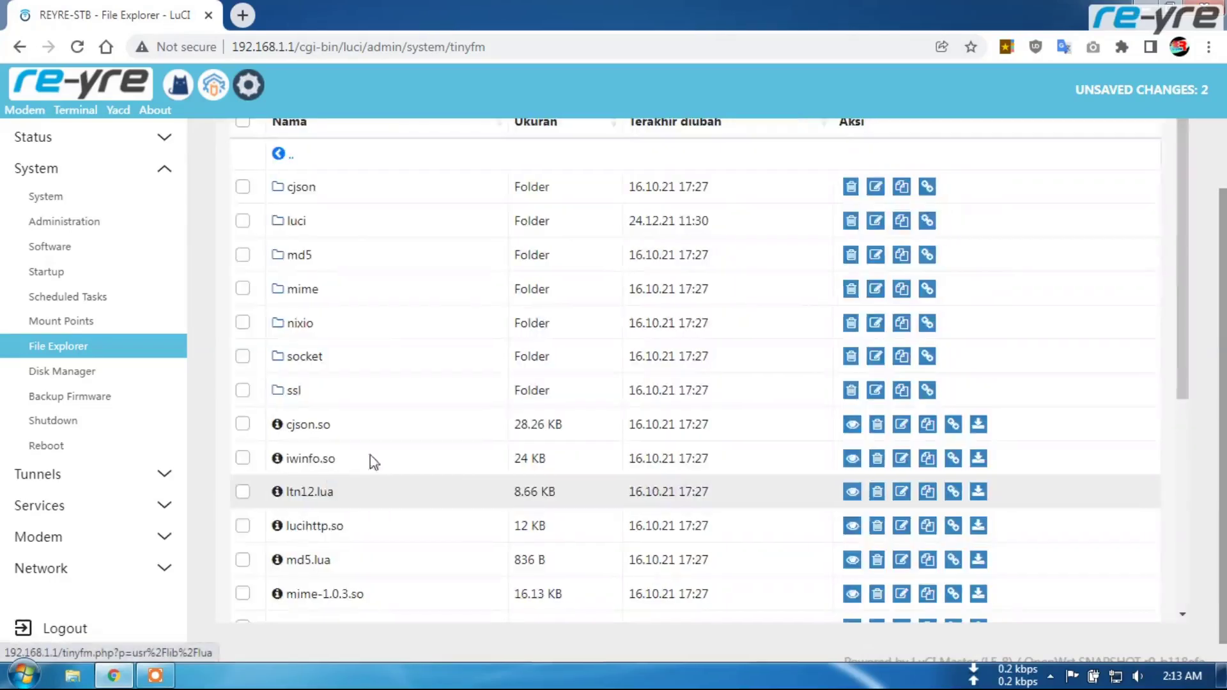
pyautogui.click(297, 224)
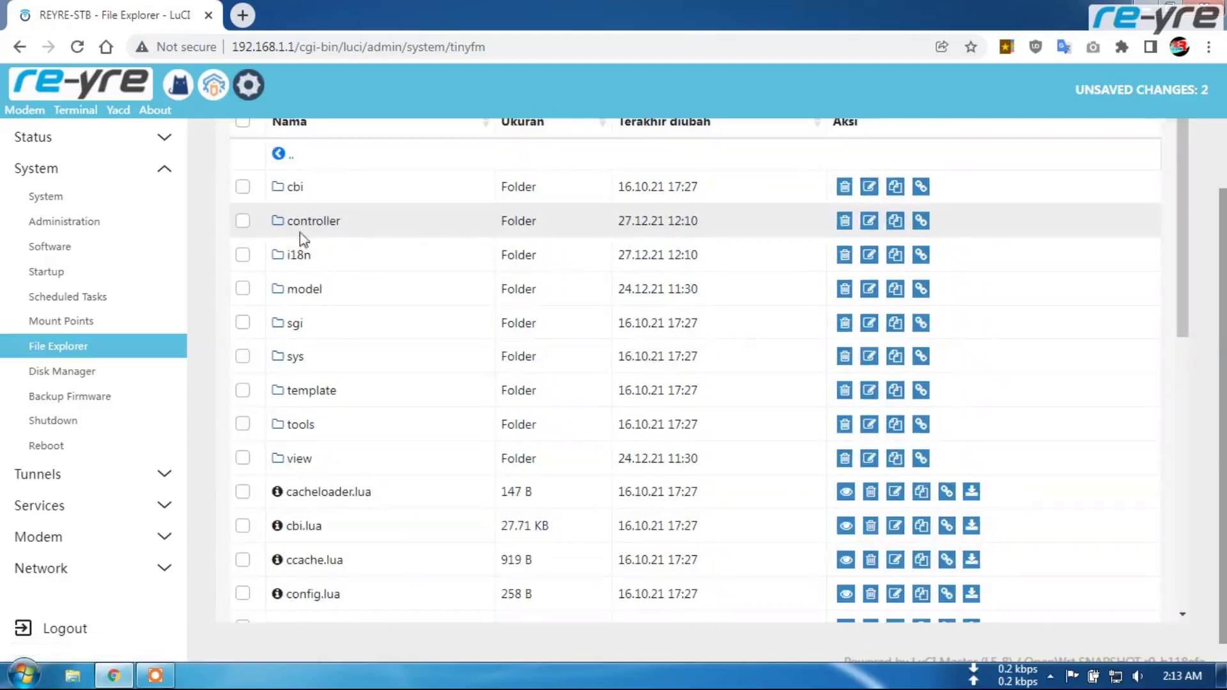
pyautogui.click(307, 224)
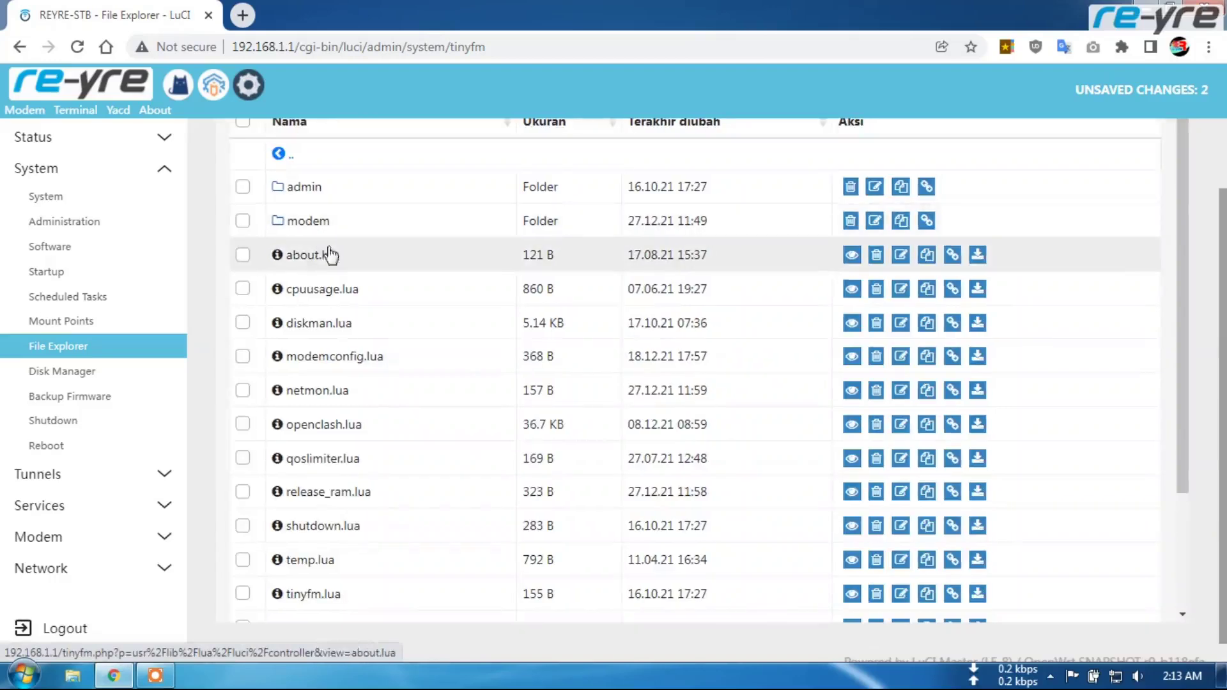
pyautogui.scroll(2, 382, 267)
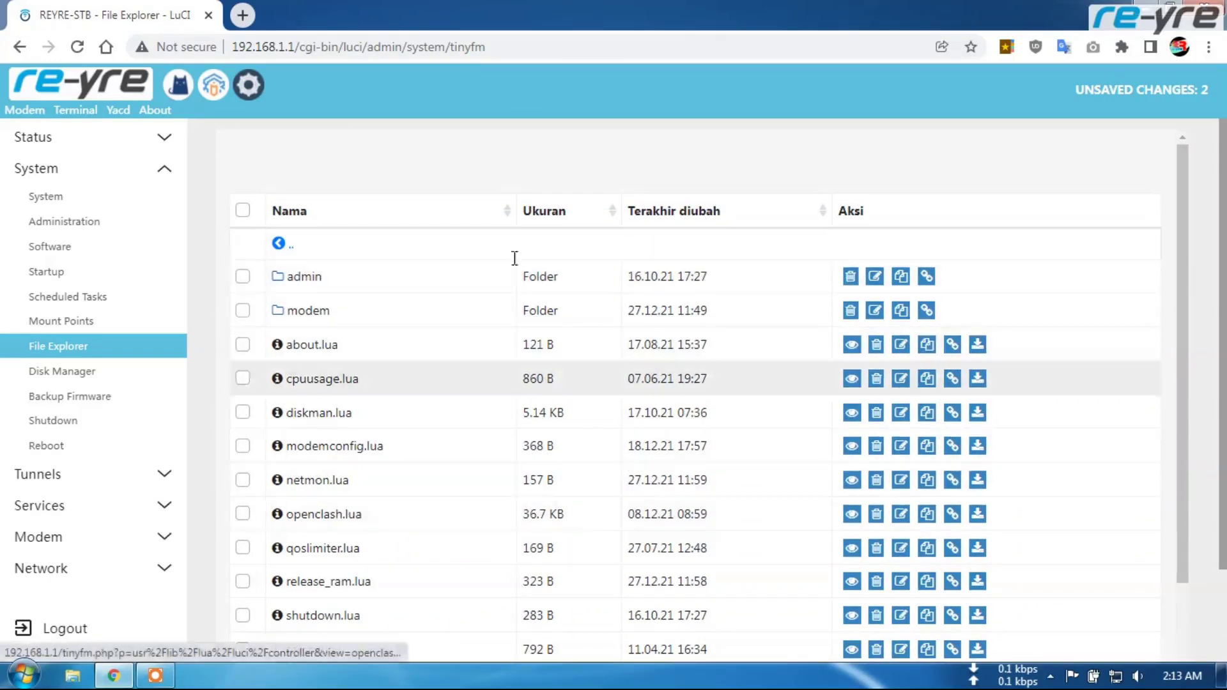
pyautogui.scroll(-3, 354, 195)
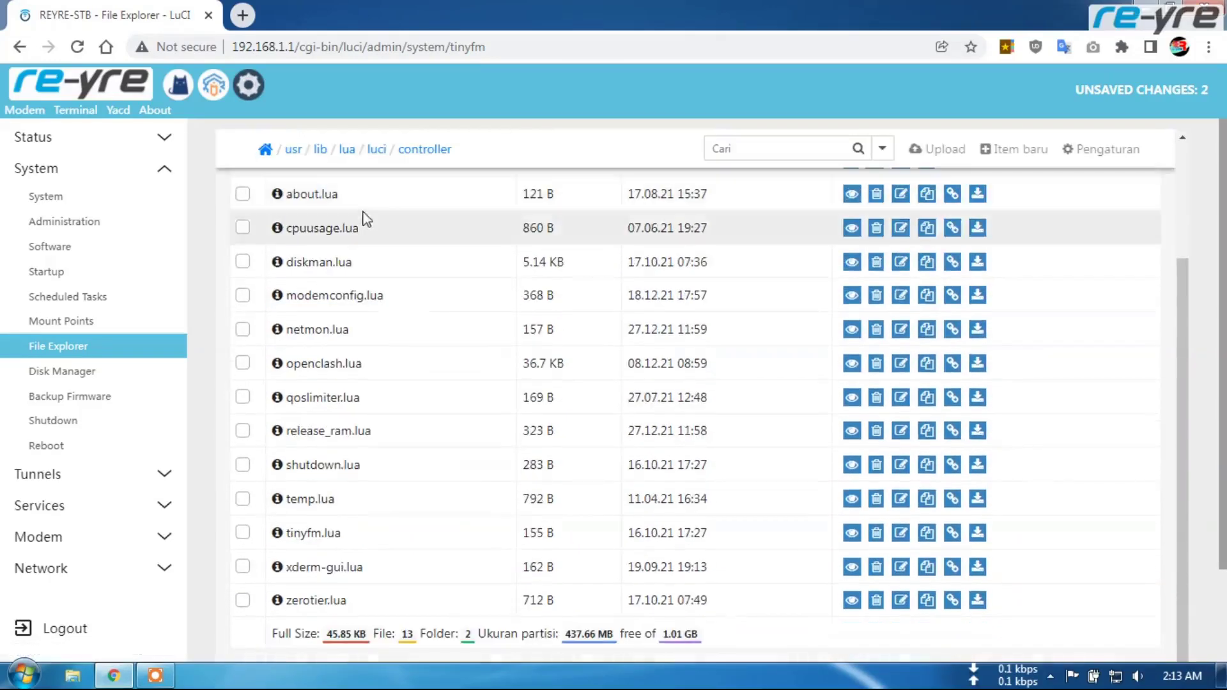
pyautogui.scroll(-2, 392, 309)
pyautogui.scroll(5, 378, 320)
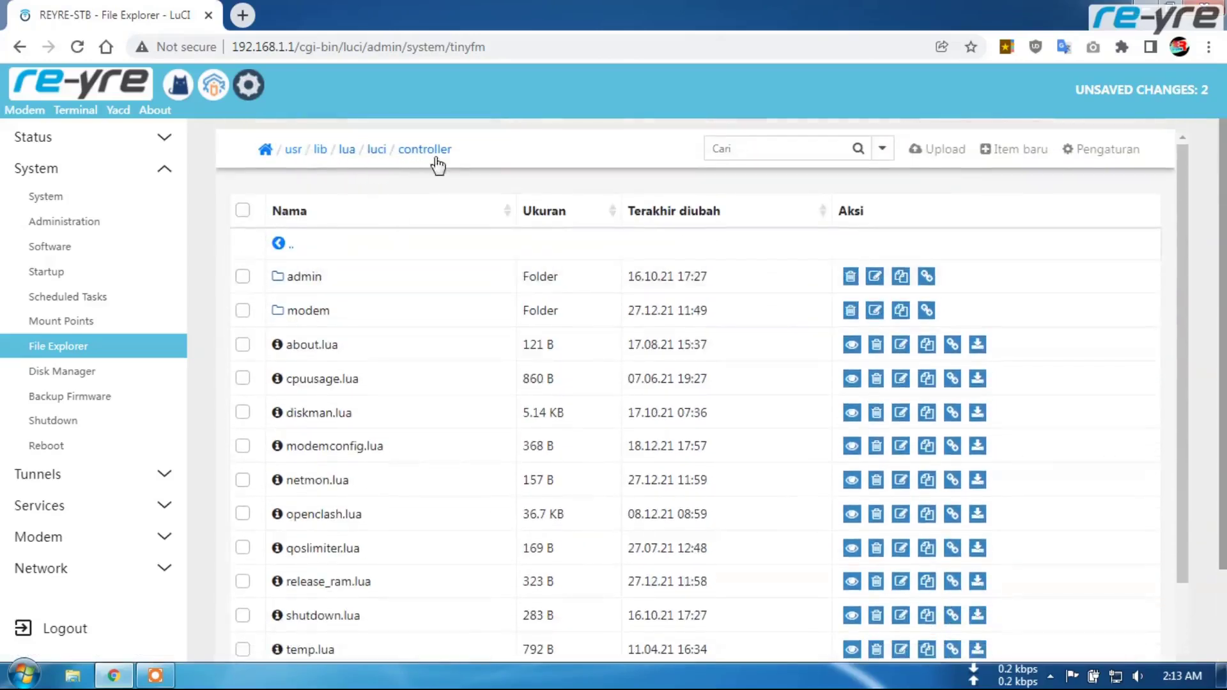
# - Delete the AdGuardHome folder from /usr/lib/lua/luci/model/cbi
pyautogui.click(377, 149)
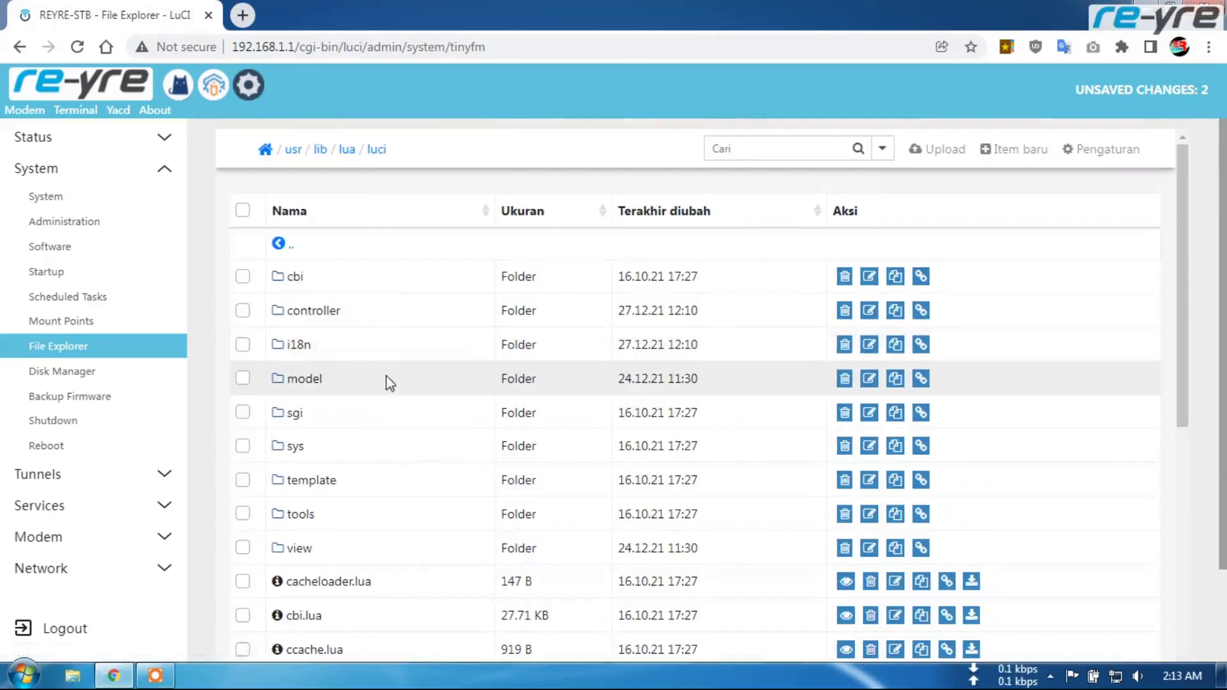
pyautogui.click(315, 378)
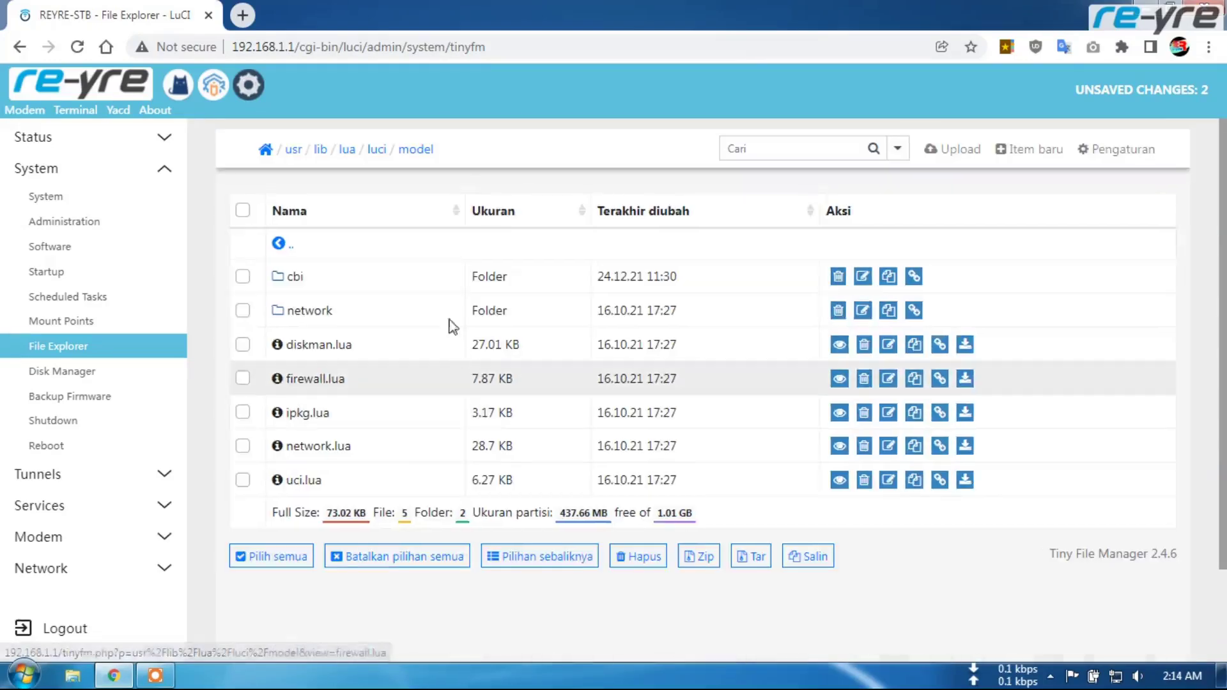
pyautogui.click(291, 279)
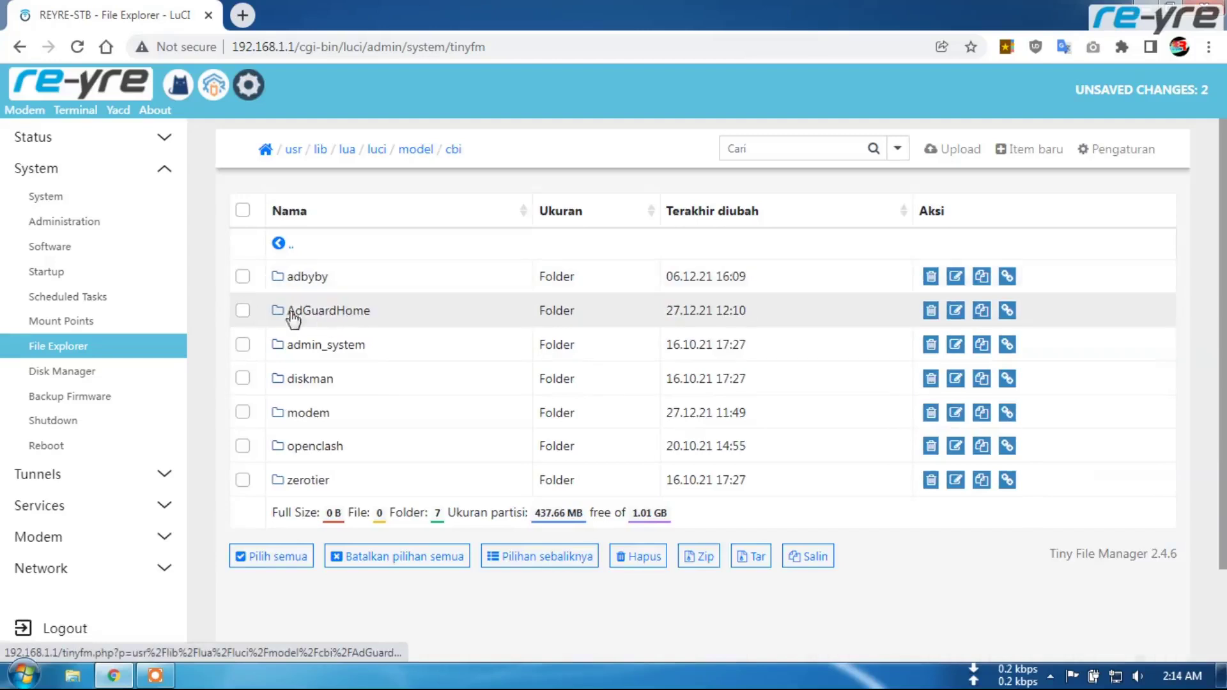
pyautogui.click(242, 311)
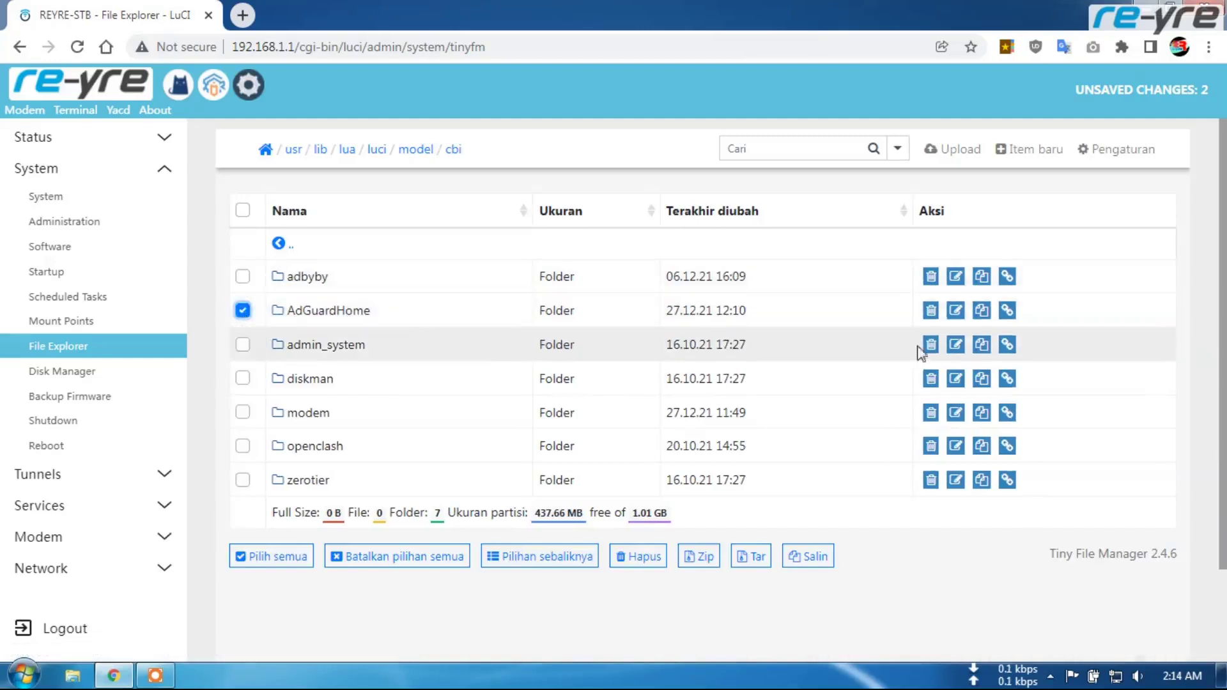
pyautogui.click(930, 310)
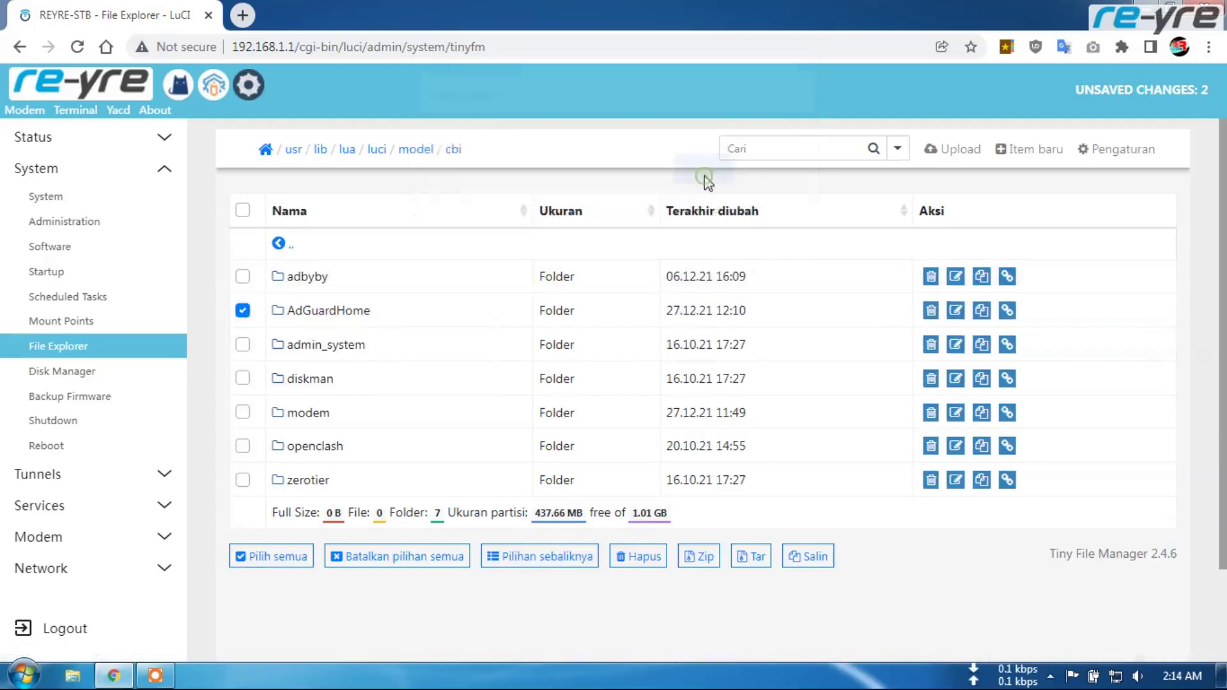
pyautogui.click(703, 183)
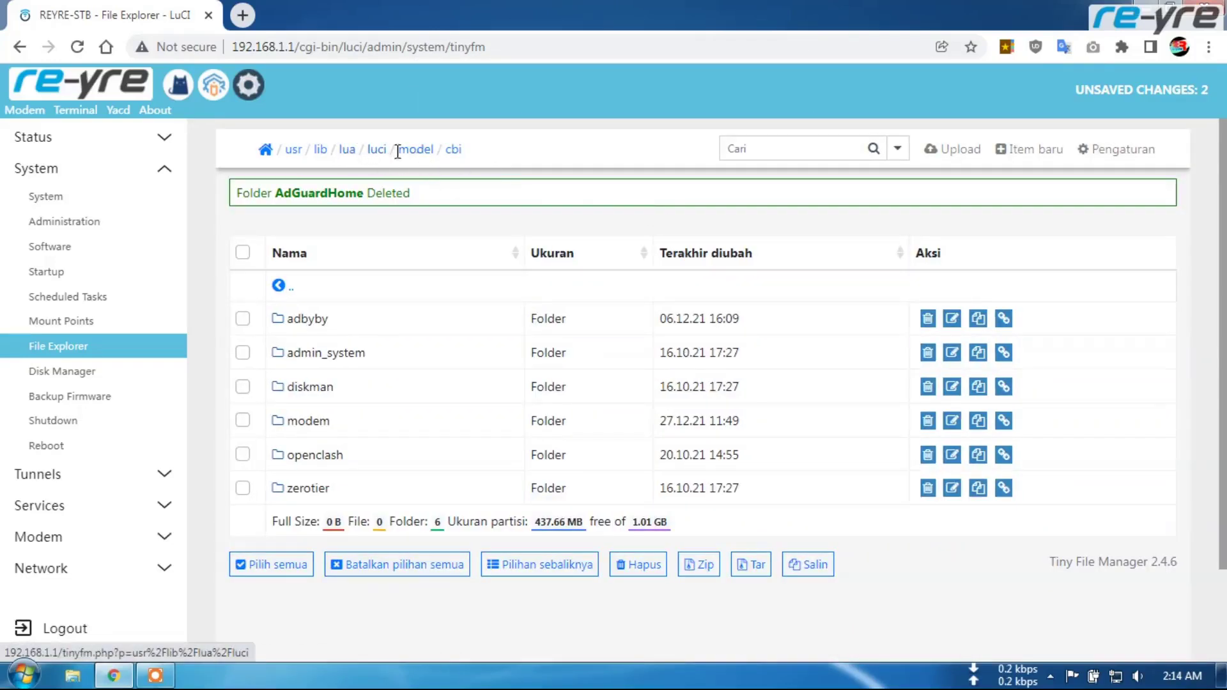
# - Delete the AdGuardHome folder from /usr/lib/lua/luci/view
pyautogui.click(377, 151)
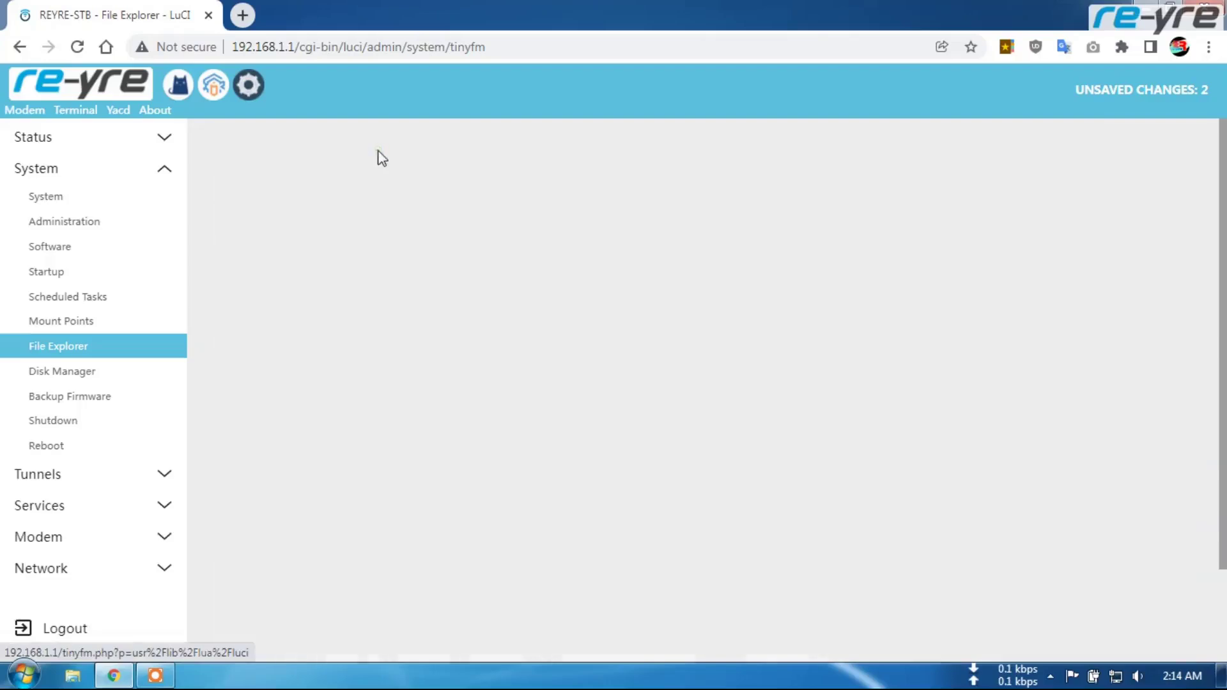
pyautogui.scroll(-3, 405, 282)
pyautogui.click(299, 369)
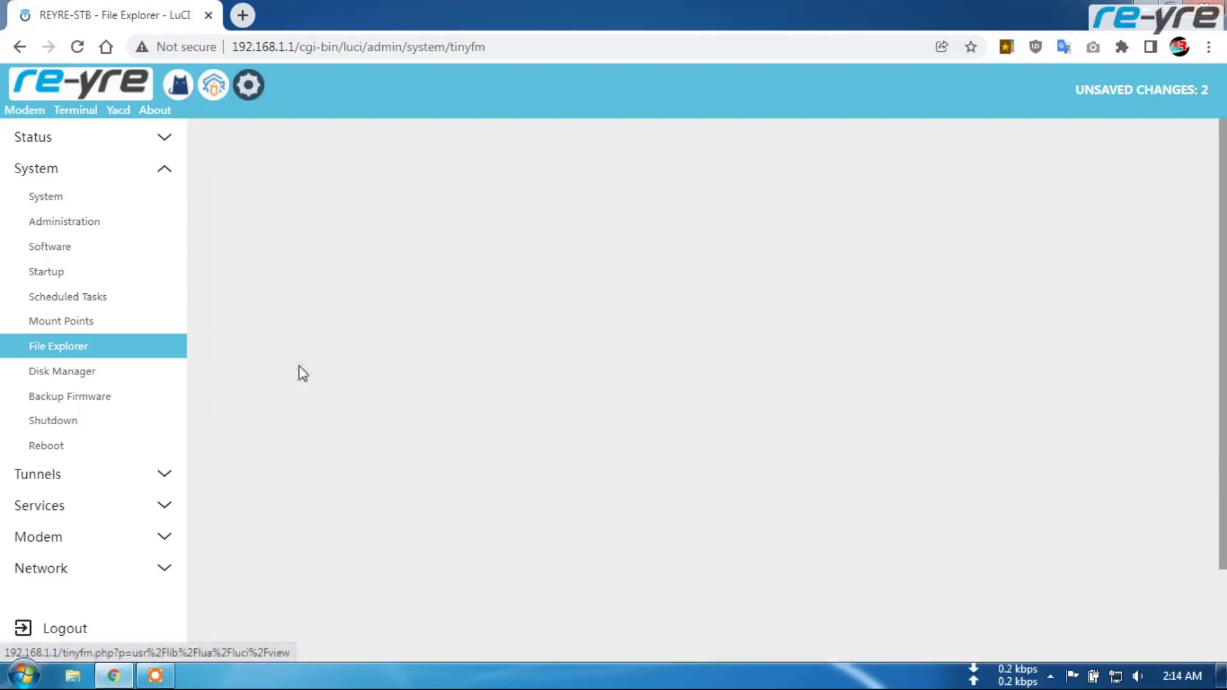
pyautogui.click(242, 311)
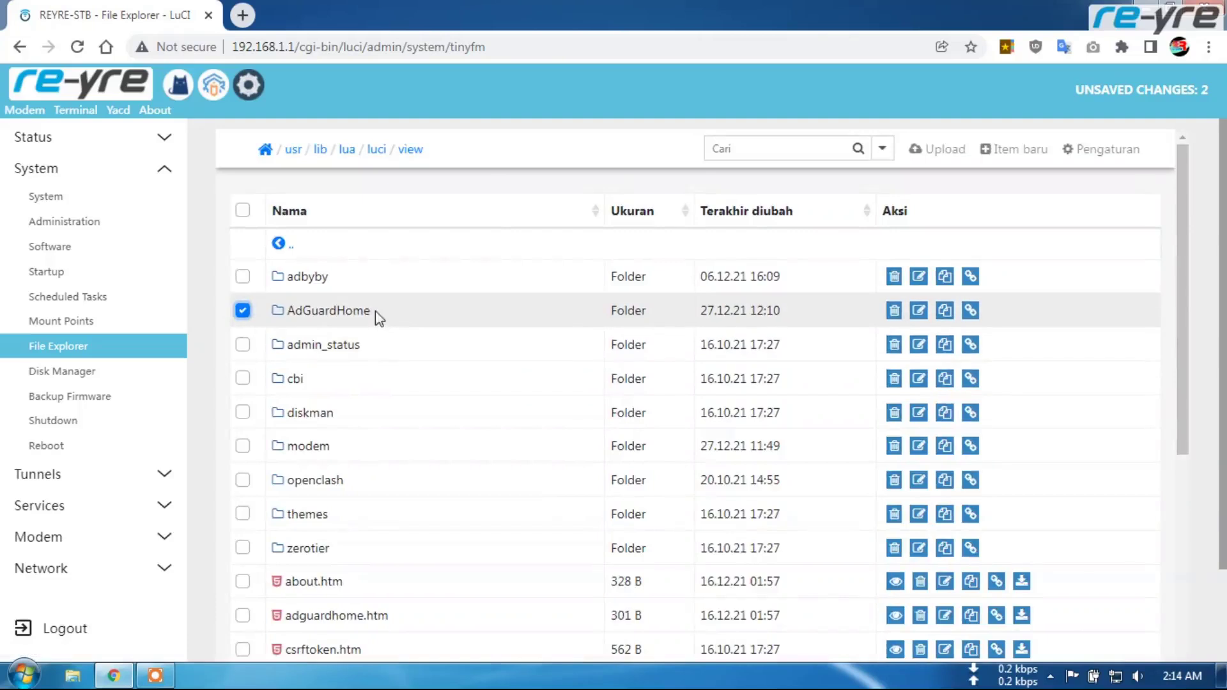
pyautogui.click(894, 312)
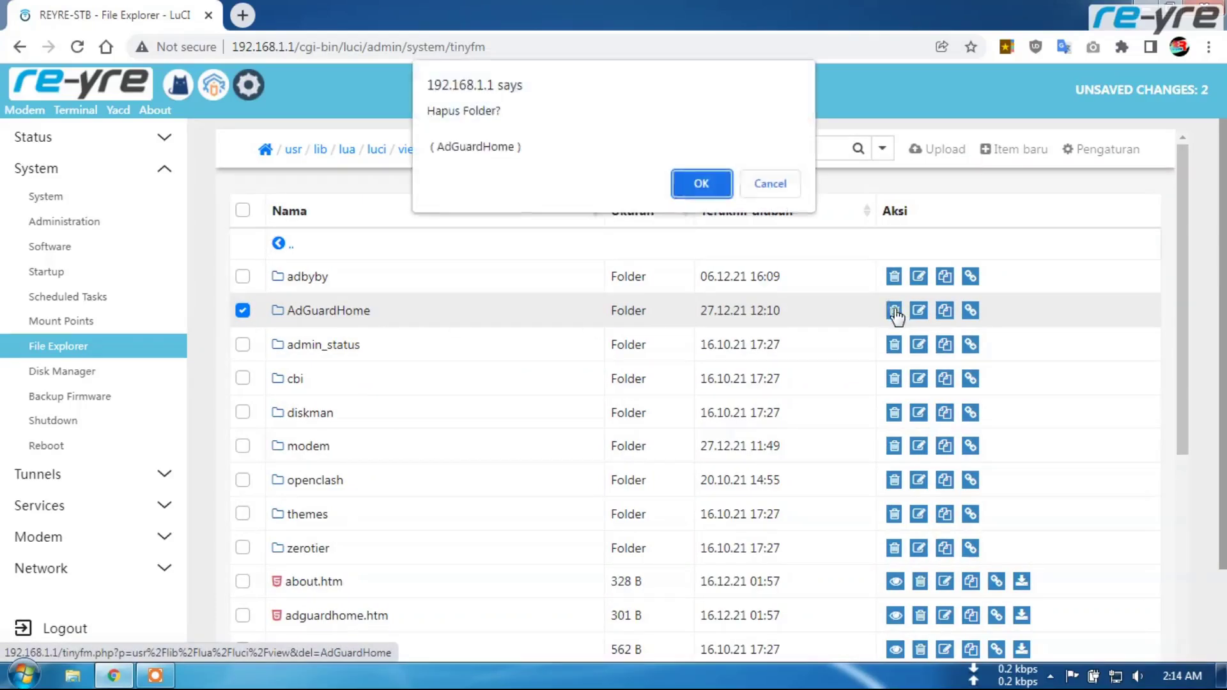
pyautogui.click(701, 183)
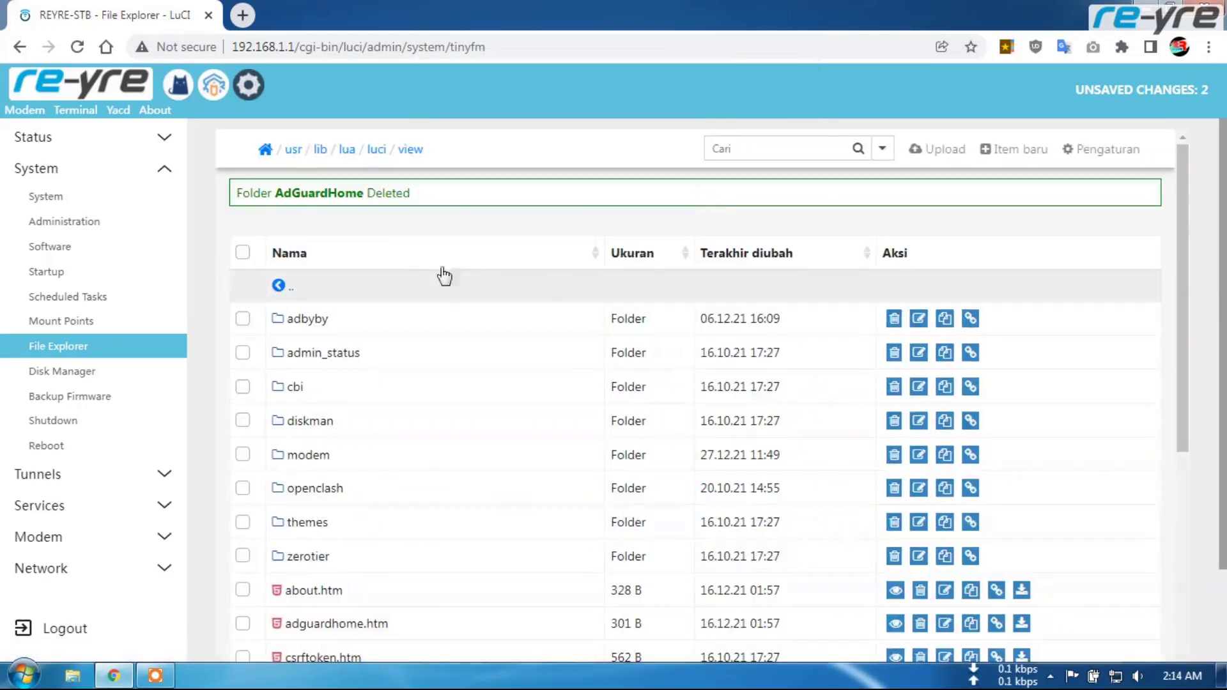
# - Return to the root folder and look through its full listing of folders and files
pyautogui.click(265, 150)
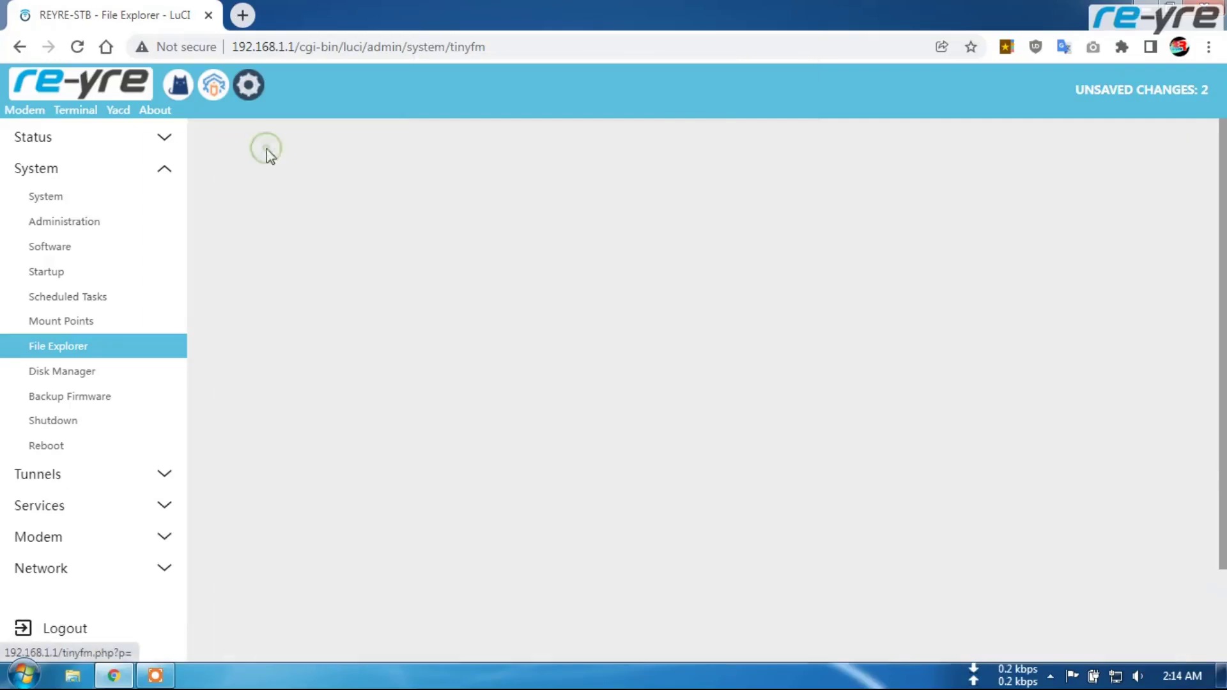
pyautogui.scroll(-5, 418, 342)
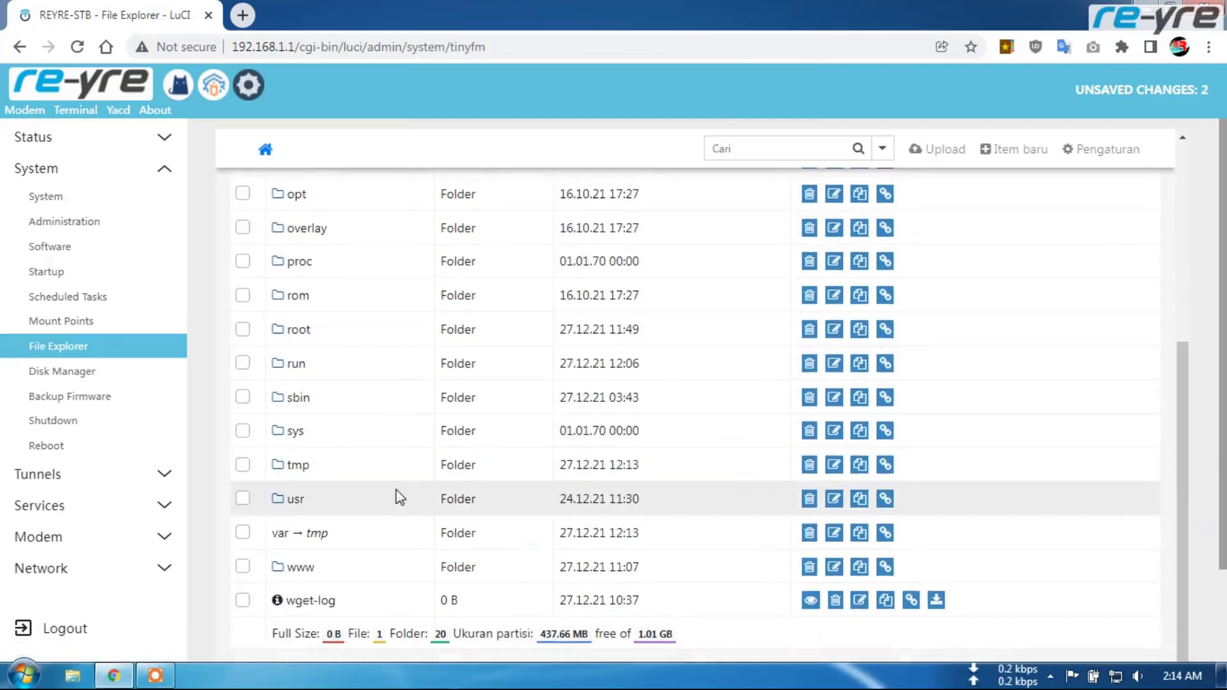
pyautogui.scroll(5, 387, 501)
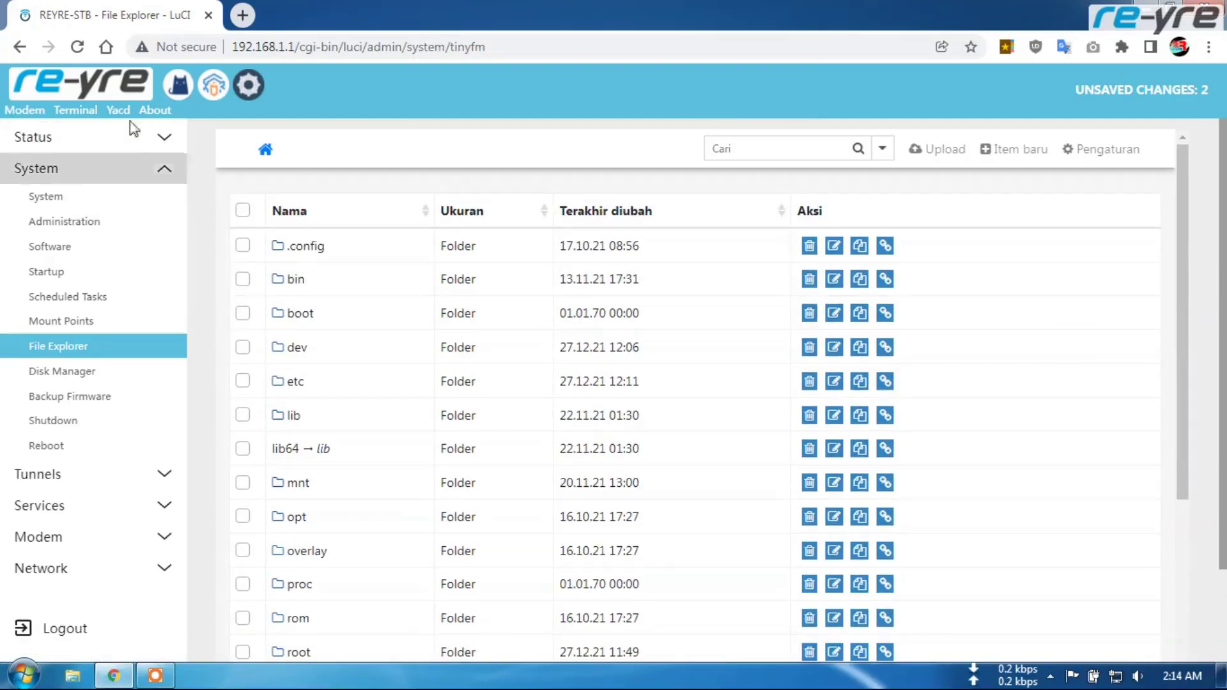
pyautogui.scroll(-8, 233, 349)
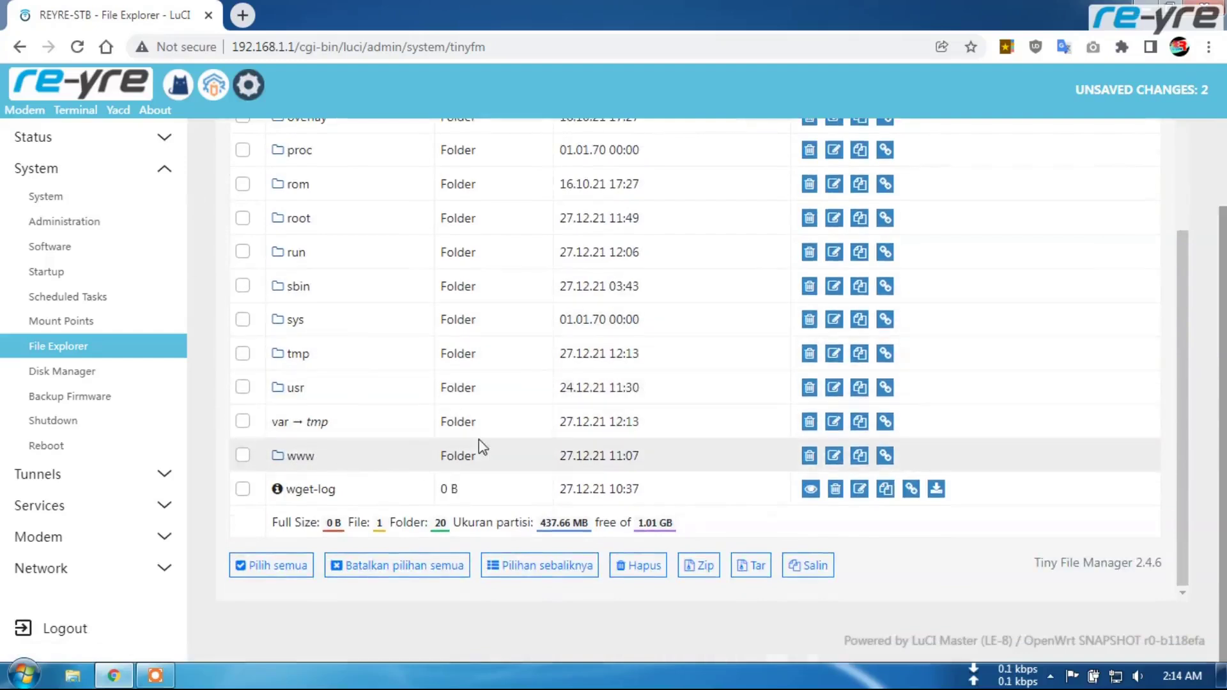
pyautogui.scroll(5, 524, 454)
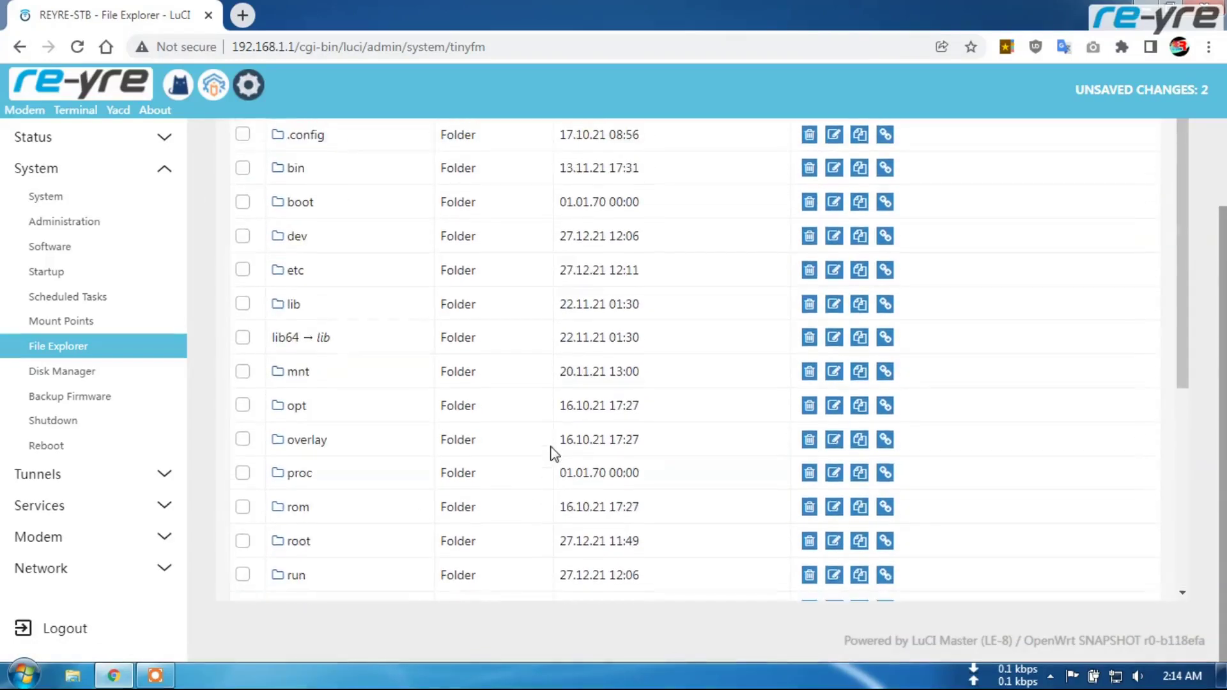
pyautogui.scroll(2, 554, 450)
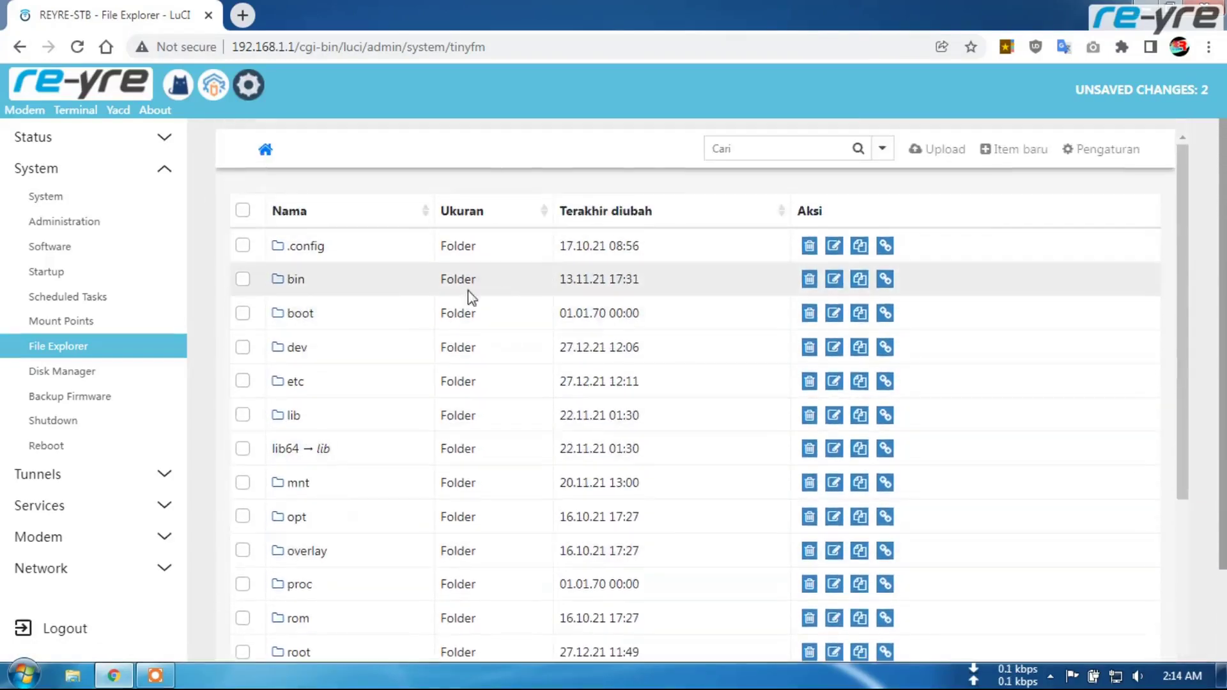
pyautogui.click(164, 136)
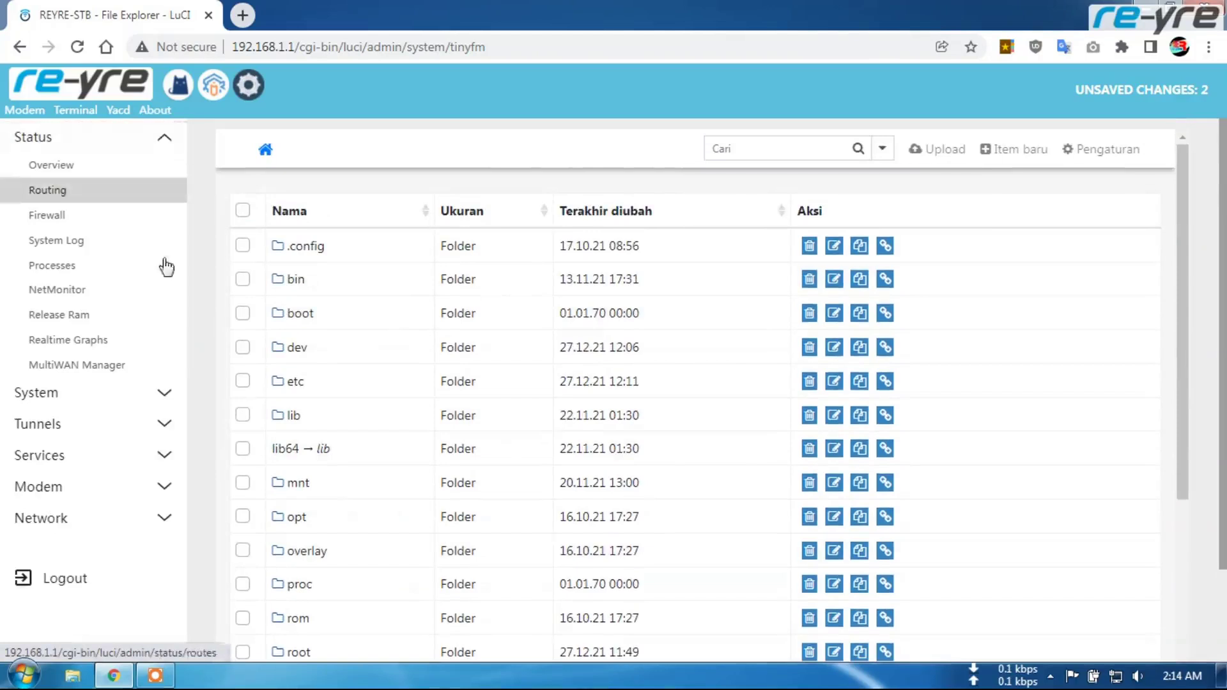
pyautogui.click(164, 393)
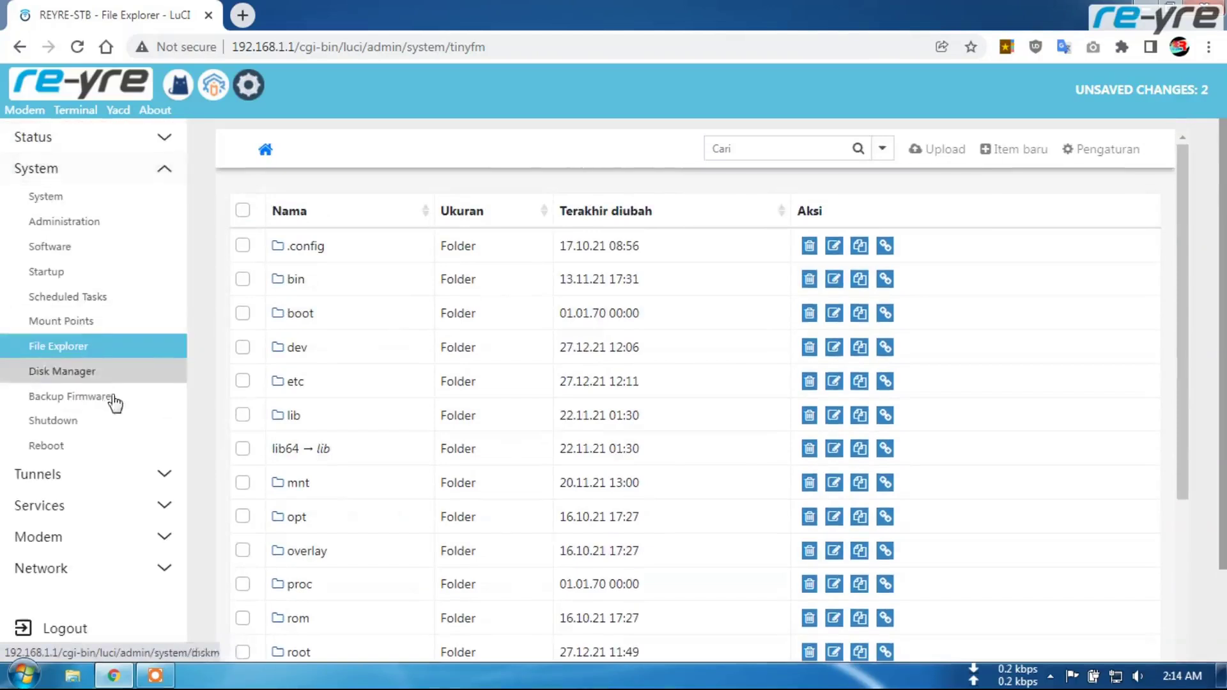